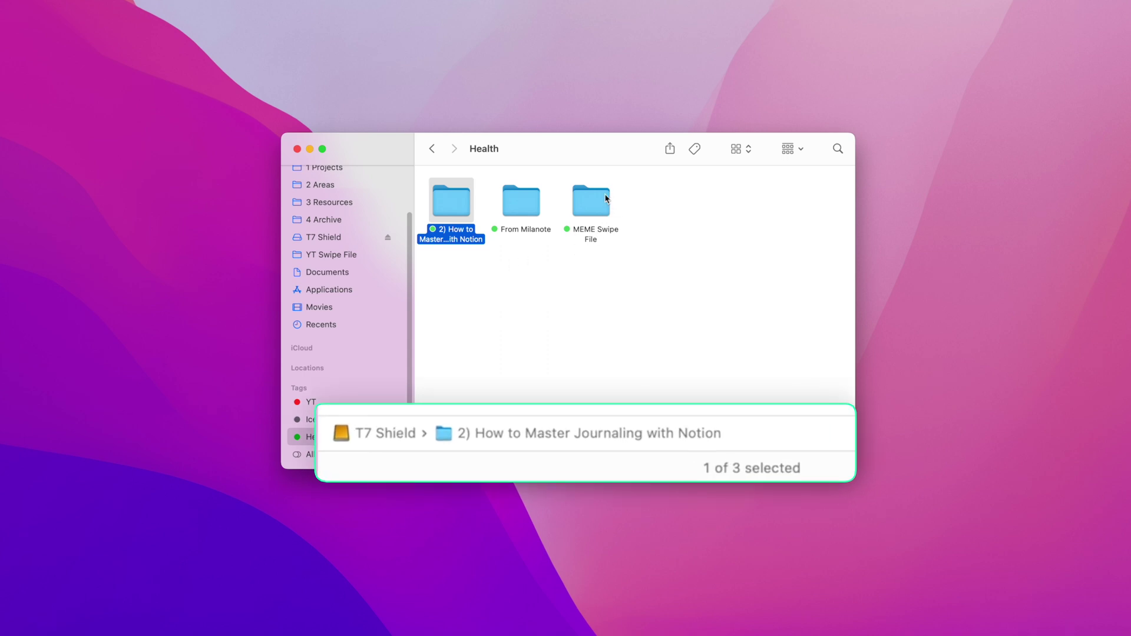
Select the From Milanote folder and the MEME Swipe File folder in turn to view where each is stored
{"action": "left_click", "coordinate": [526, 203]}
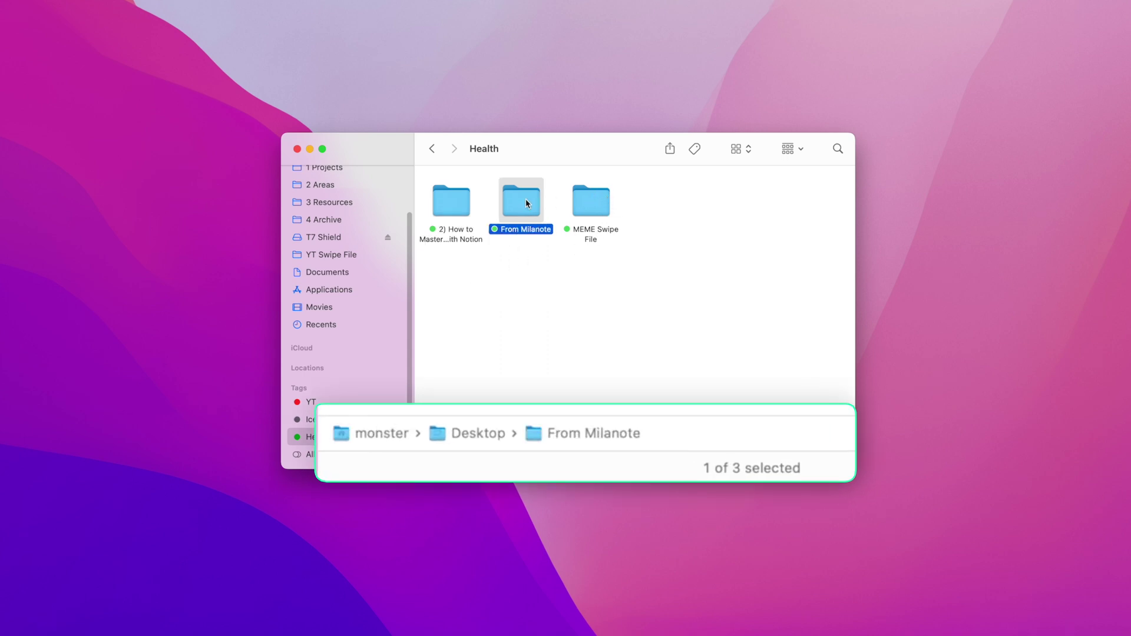
{"action": "left_click", "coordinate": [587, 204]}
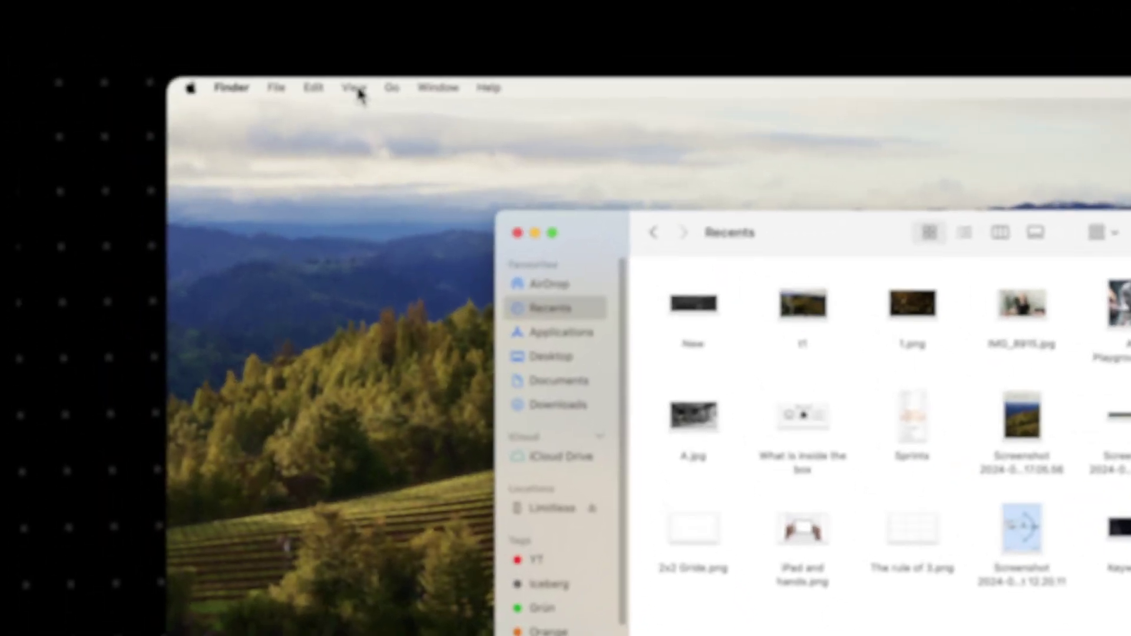
Show the path bar and status bar in Finder windows, and select iPad and hands.png to view its path
{"action": "left_click", "coordinate": [217, 31]}
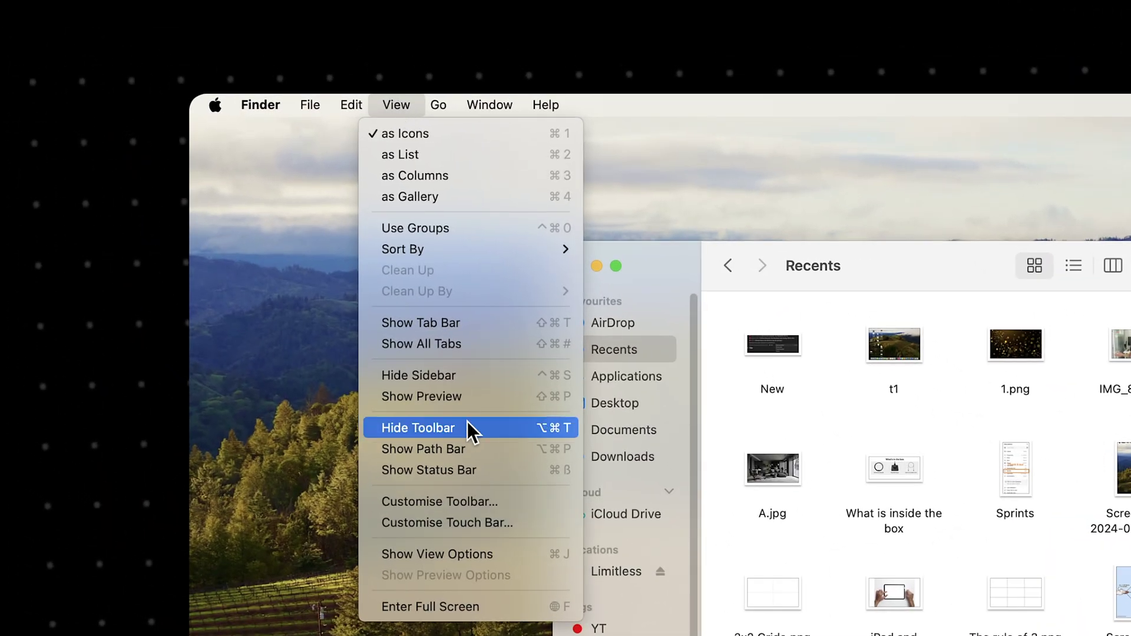
{"action": "left_click", "coordinate": [463, 451]}
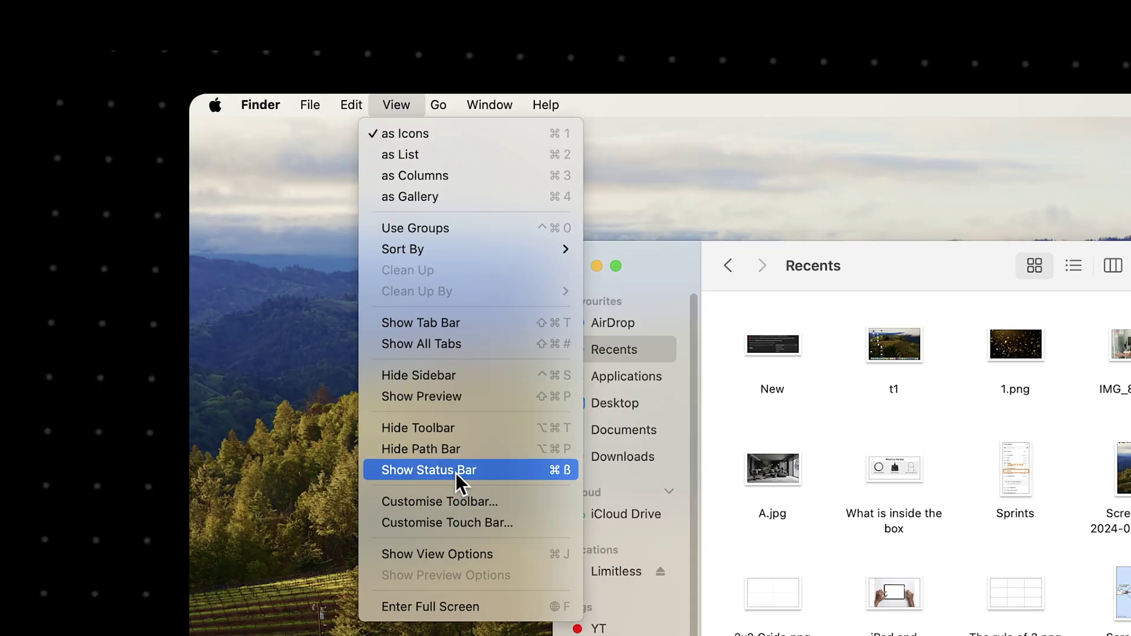
{"action": "left_click", "coordinate": [455, 472]}
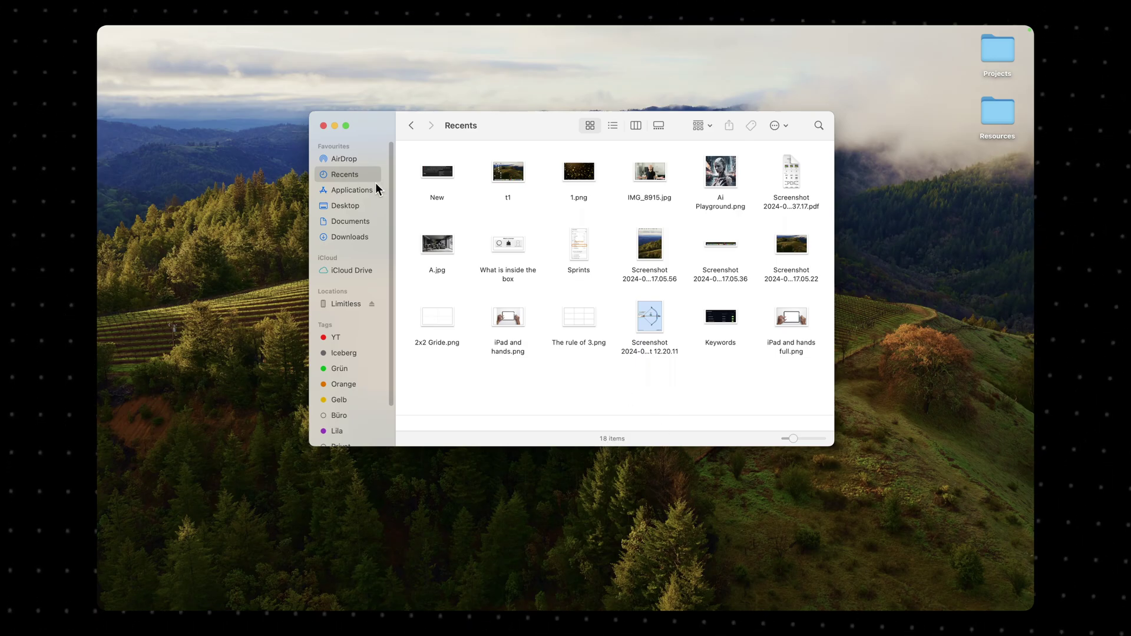
{"action": "left_click", "coordinate": [509, 319]}
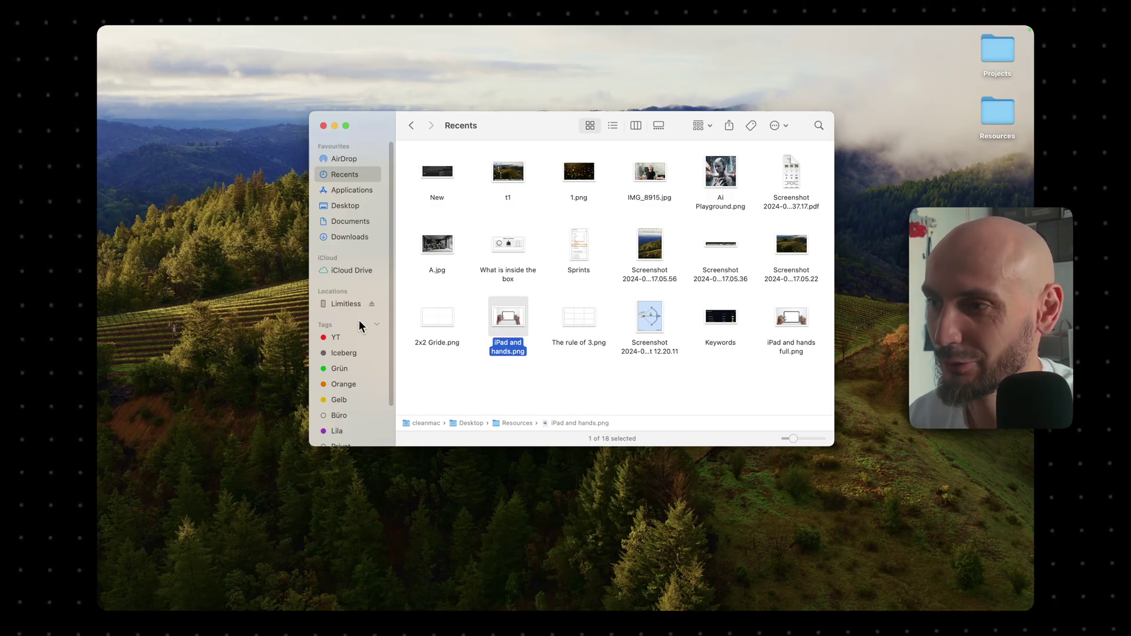
Widen the Finder window's sidebar slightly and open the Finder settings
{"action": "left_click_drag", "start_coordinate": [396, 264], "coordinate": [414, 266]}
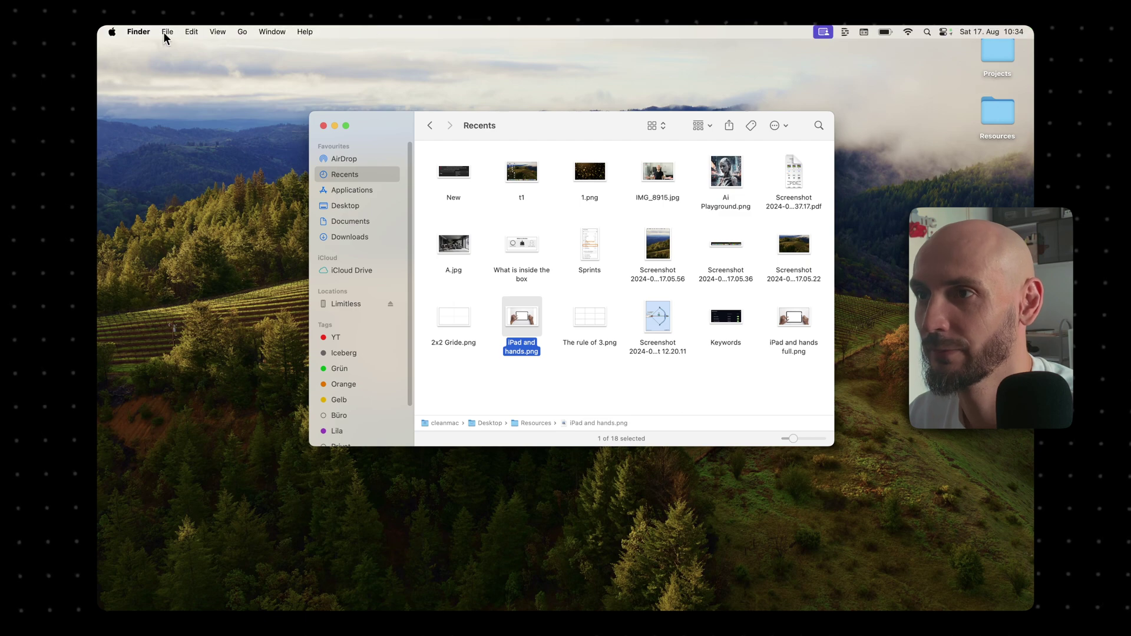
{"action": "left_click", "coordinate": [147, 32]}
{"action": "left_click", "coordinate": [154, 67]}
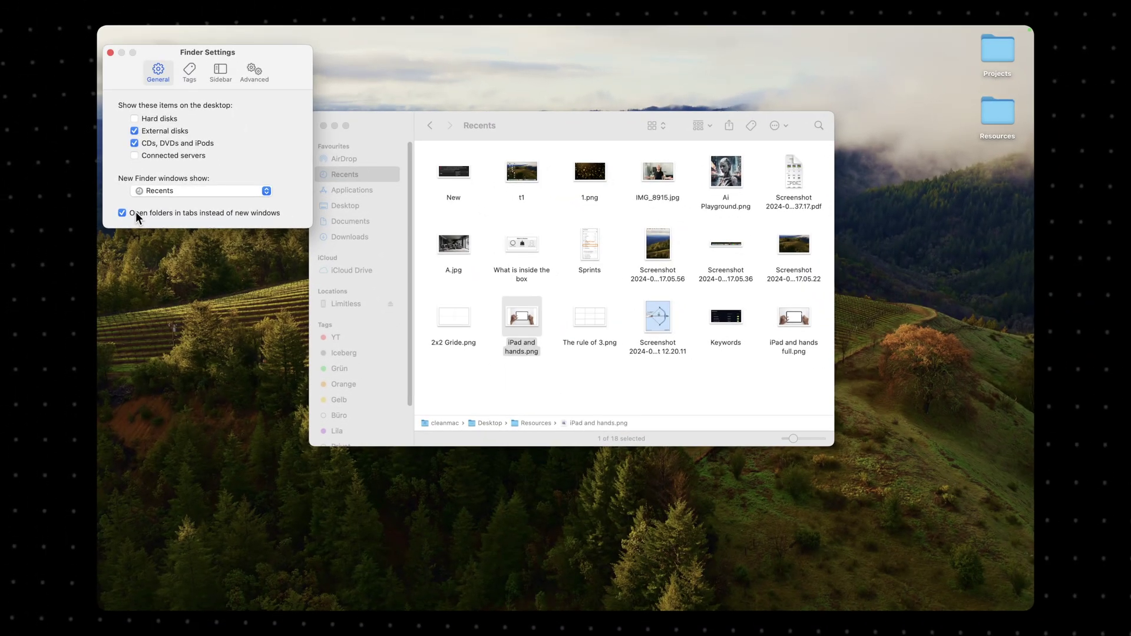
Open a new Finder window to check its default location, and close it again
{"action": "left_click", "coordinate": [379, 113]}
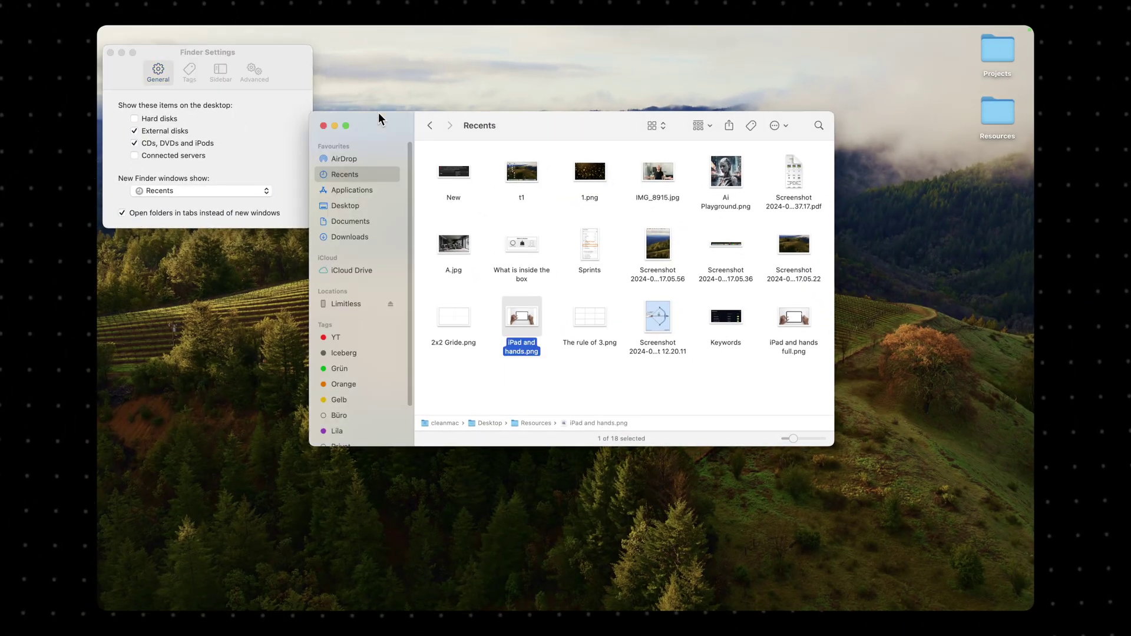
{"action": "key", "text": "super+n"}
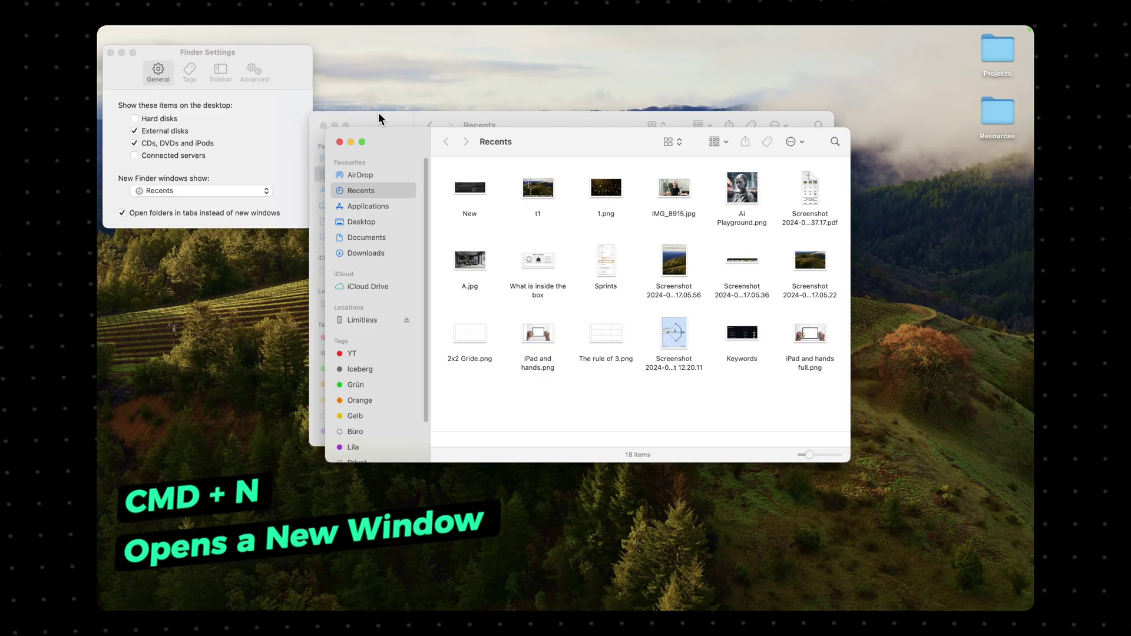
{"action": "key", "text": "super+w"}
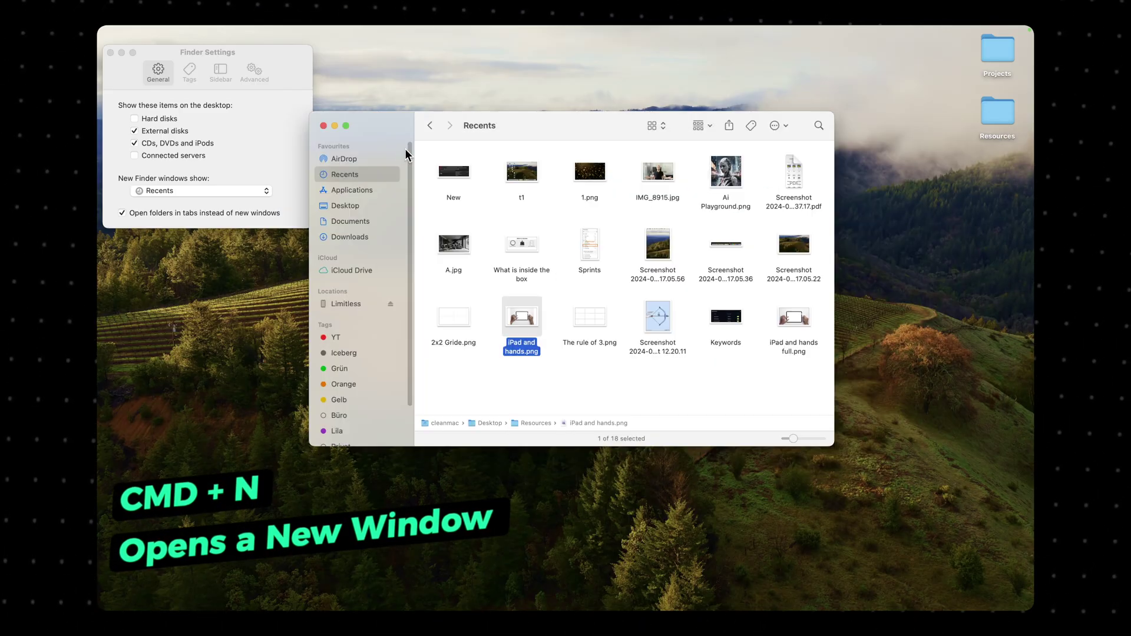
Hide the Grün, Orange, Gelb, Büro, Lila, Privat, Wichtig and Blau tags from the Finder sidebar
{"action": "left_click", "coordinate": [139, 218]}
{"action": "left_click", "coordinate": [189, 74]}
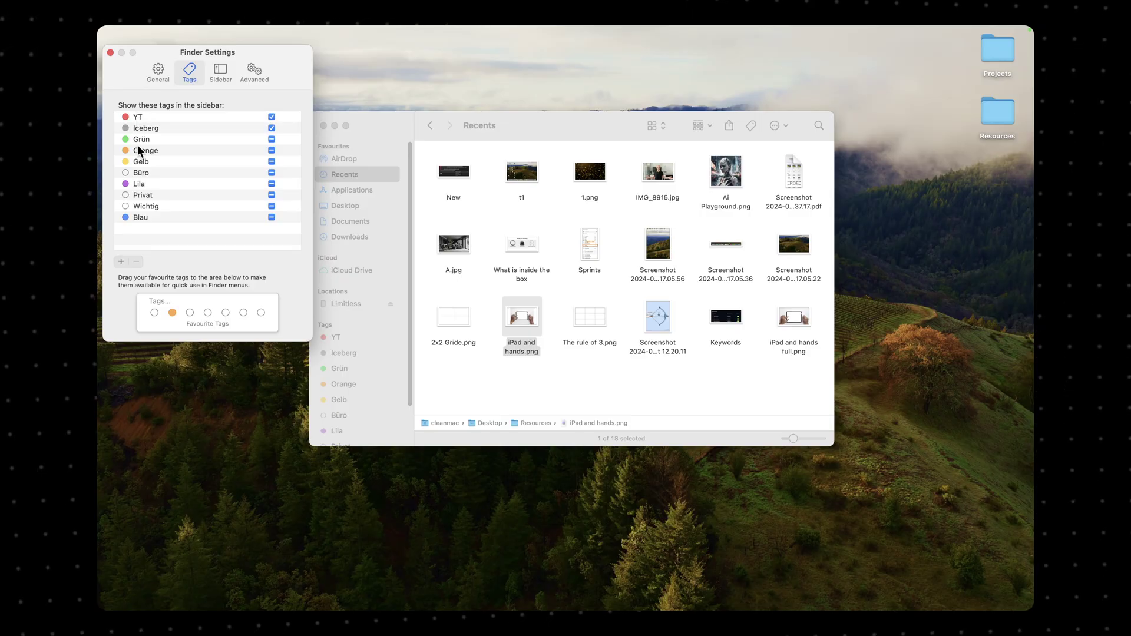
{"action": "left_click", "coordinate": [271, 206]}
{"action": "left_click", "coordinate": [272, 139]}
{"action": "left_click", "coordinate": [271, 151]}
{"action": "left_click", "coordinate": [272, 162]}
{"action": "left_click", "coordinate": [271, 173]}
{"action": "left_click", "coordinate": [272, 184]}
{"action": "left_click", "coordinate": [272, 195]}
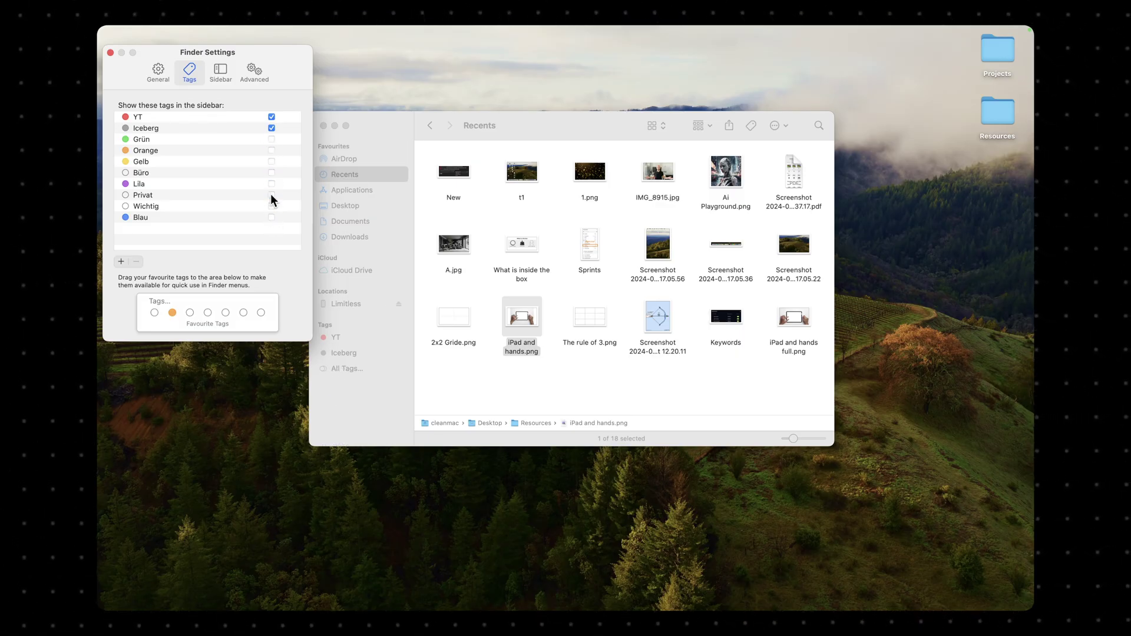
Configure the sidebar items in the Finder settings to hide AirDrop and show Movies
{"action": "left_click", "coordinate": [222, 74]}
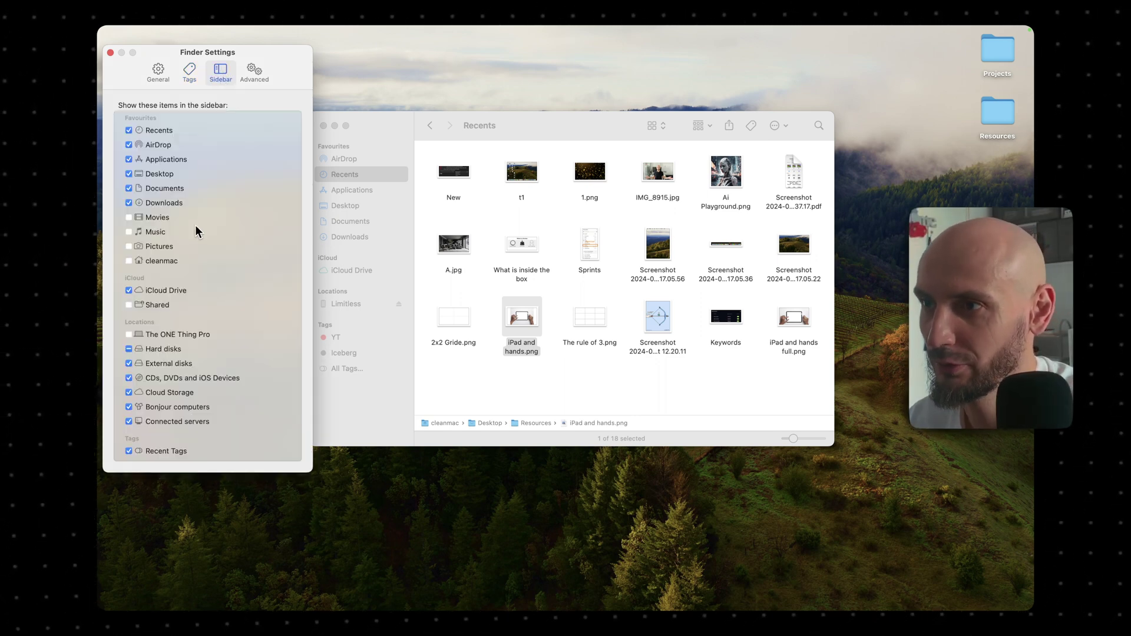
{"action": "left_click", "coordinate": [128, 145]}
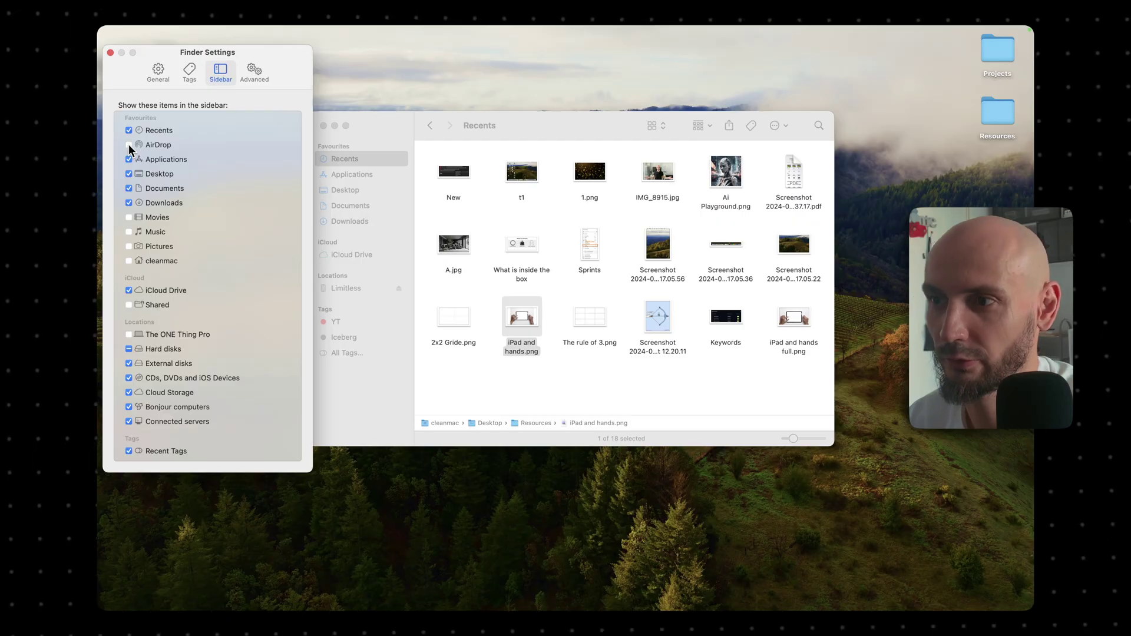
{"action": "left_click", "coordinate": [128, 218]}
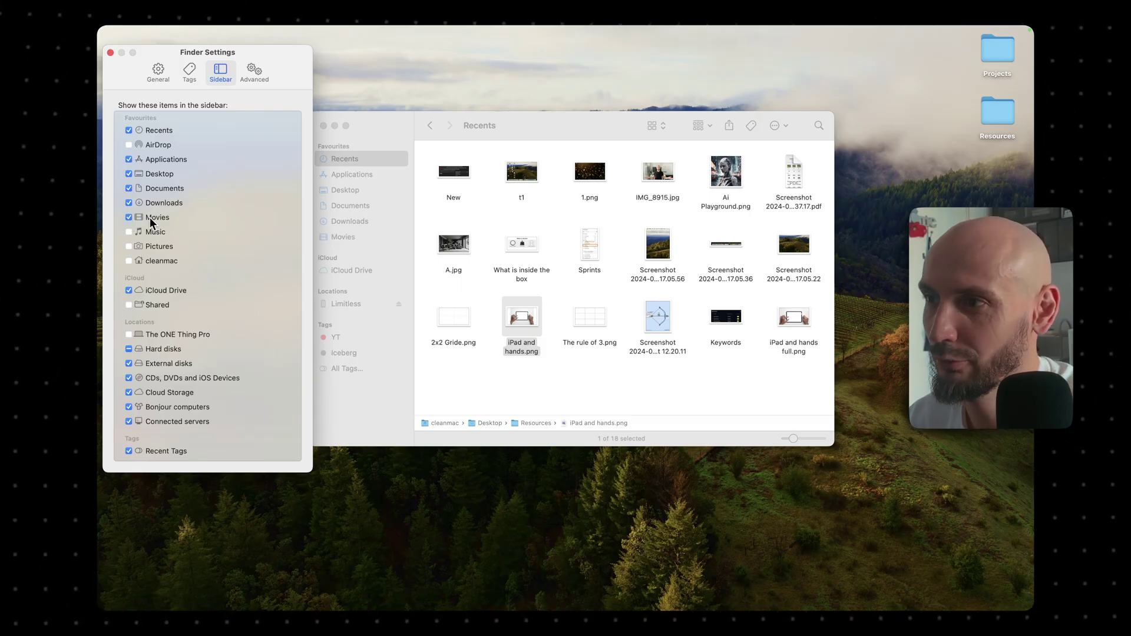
Turn on showing all filename extensions in the advanced Finder settings and look up Safari in Spotlight
{"action": "left_click", "coordinate": [250, 75]}
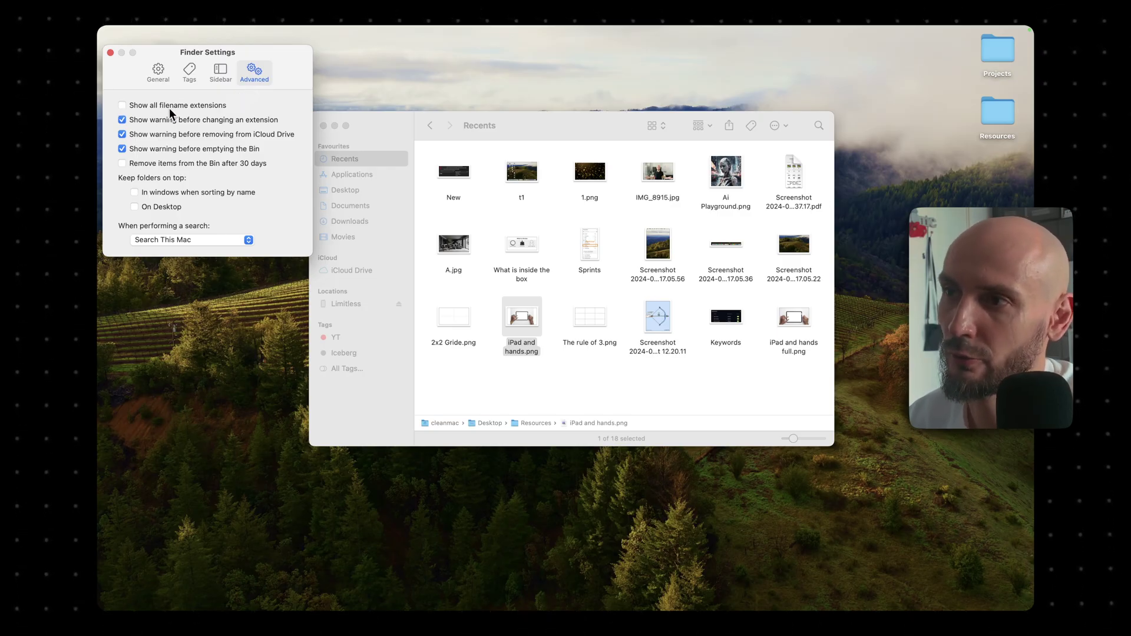
{"action": "left_click", "coordinate": [123, 105]}
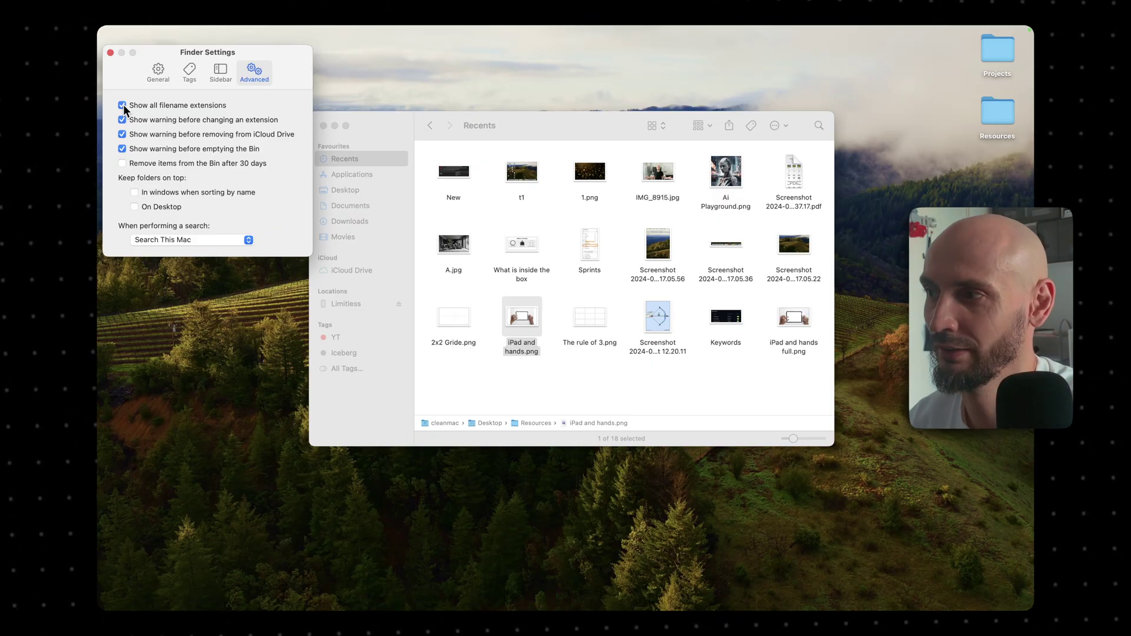
{"action": "key", "text": "super+space"}
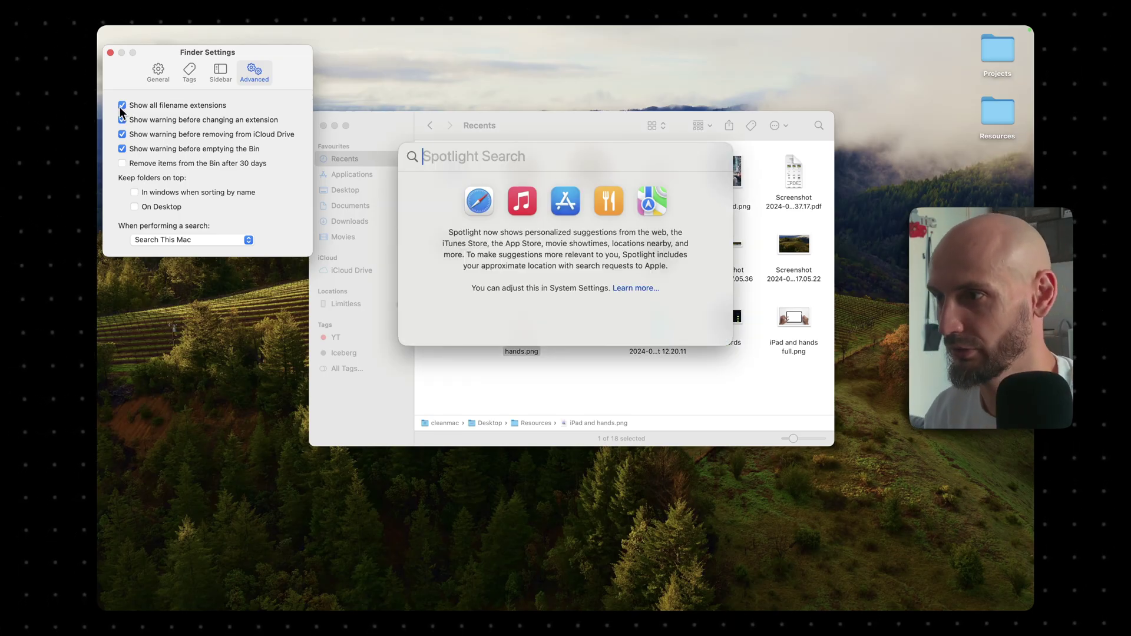
{"action": "type", "text": "safari.app"}
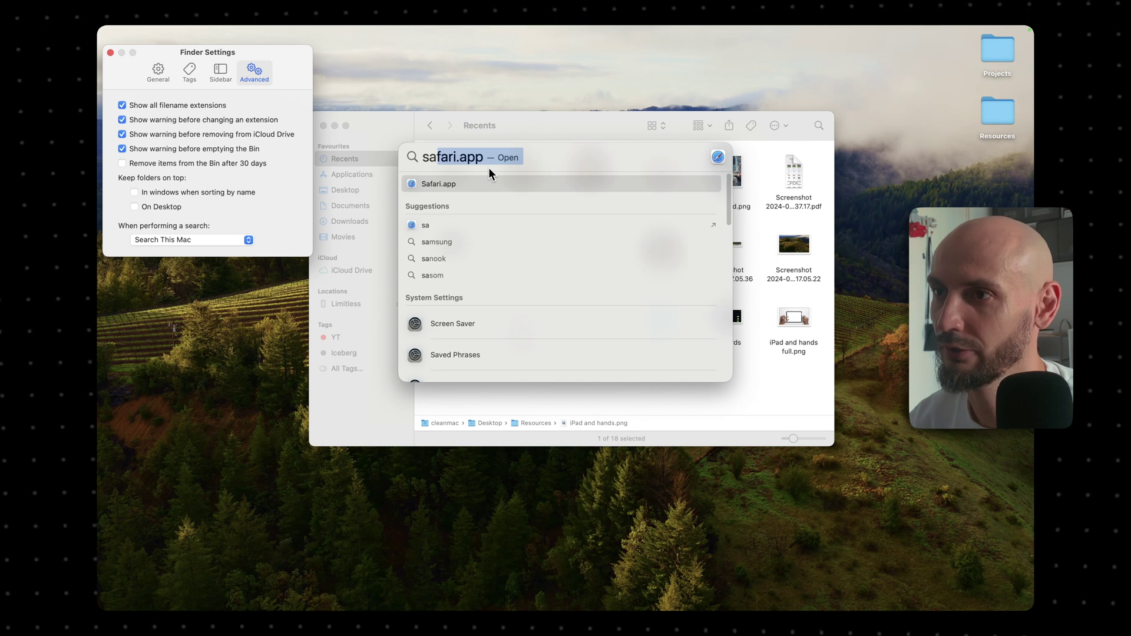
Turn off showing all filename extensions, check Safari's name in Spotlight again, and close the search
{"action": "left_click", "coordinate": [123, 107]}
{"action": "key", "text": "super+space"}
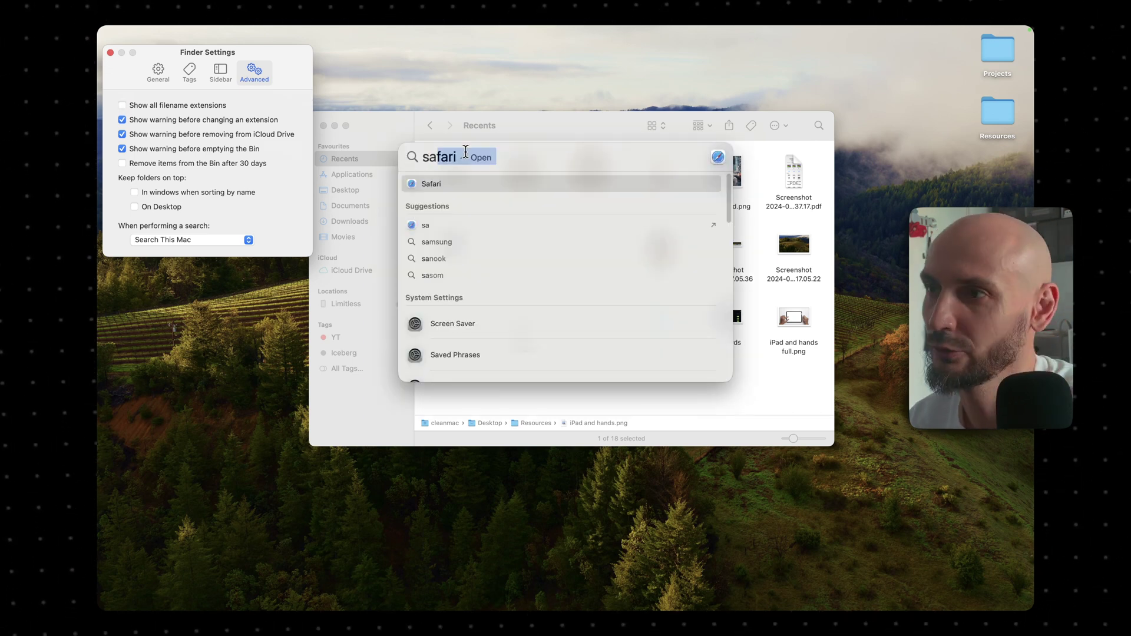
{"action": "key", "text": "Escape"}
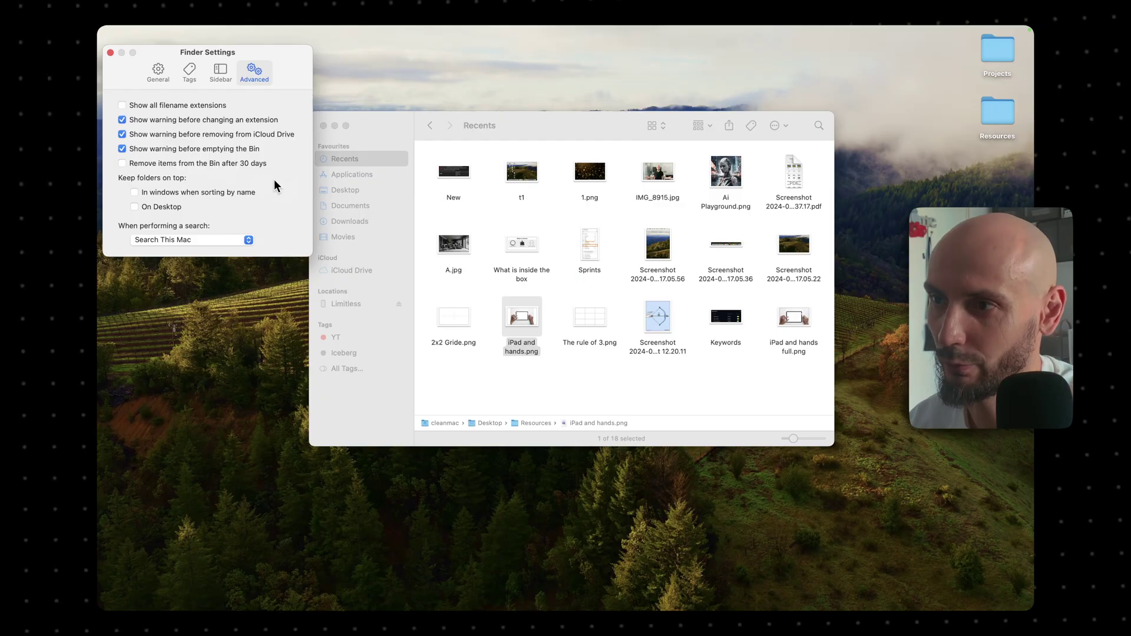
Set Finder searches to Search the Current Folder and return to the Recents window
{"action": "left_click", "coordinate": [239, 241]}
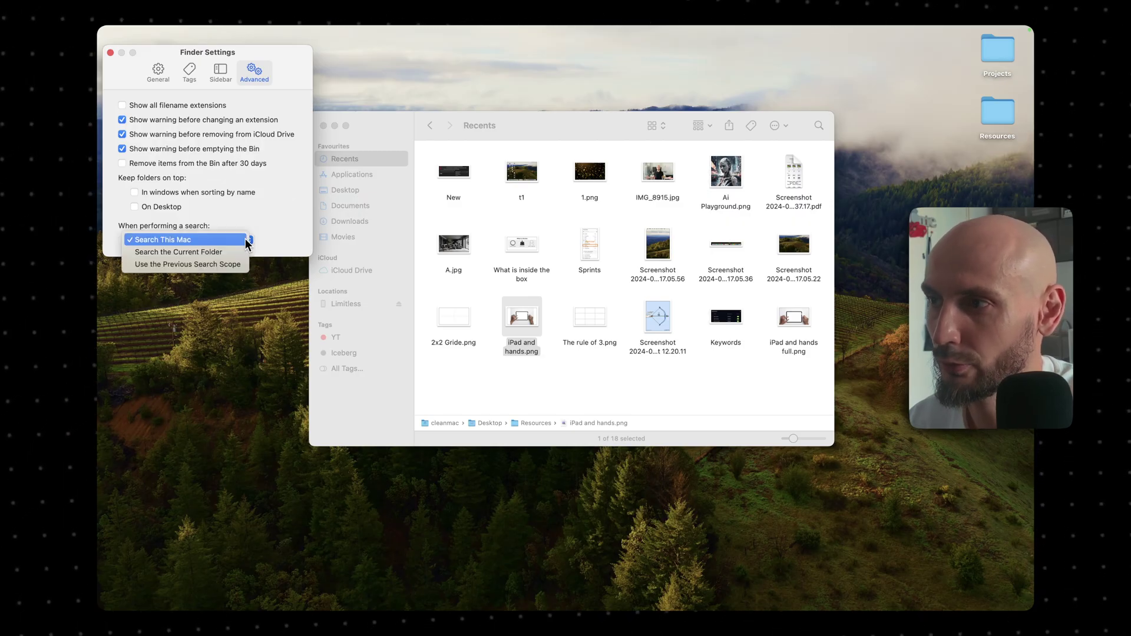
{"action": "left_click", "coordinate": [200, 249]}
{"action": "left_click", "coordinate": [381, 126]}
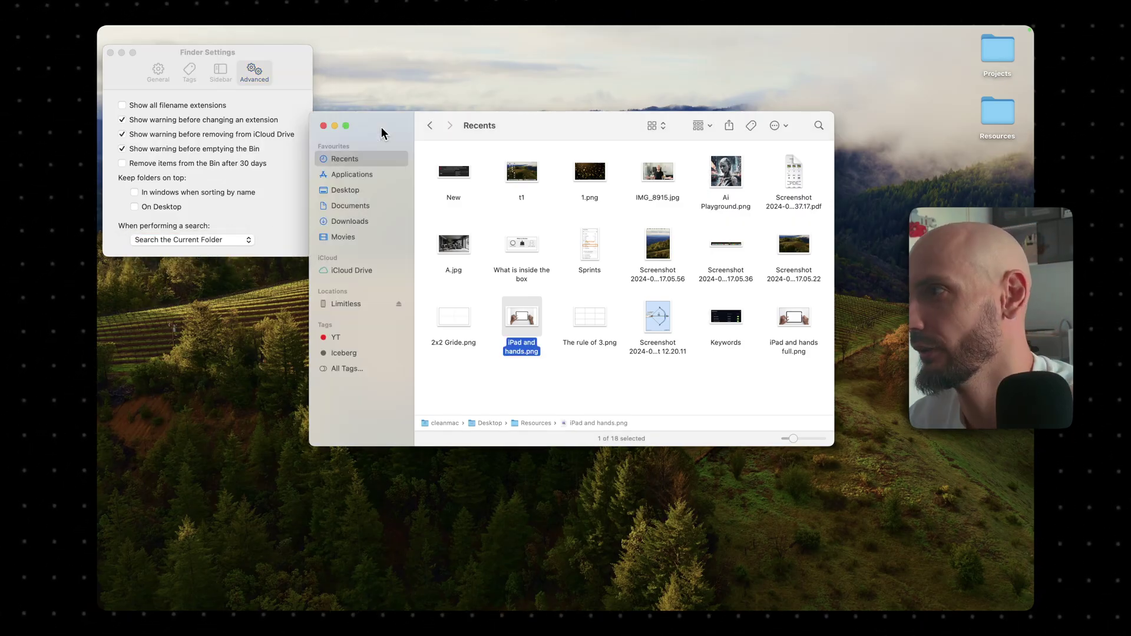
Open the Projects folder from the desktop and search within it for "t1"
{"action": "left_click", "coordinate": [1000, 53]}
{"action": "double_click", "coordinate": [998, 53]}
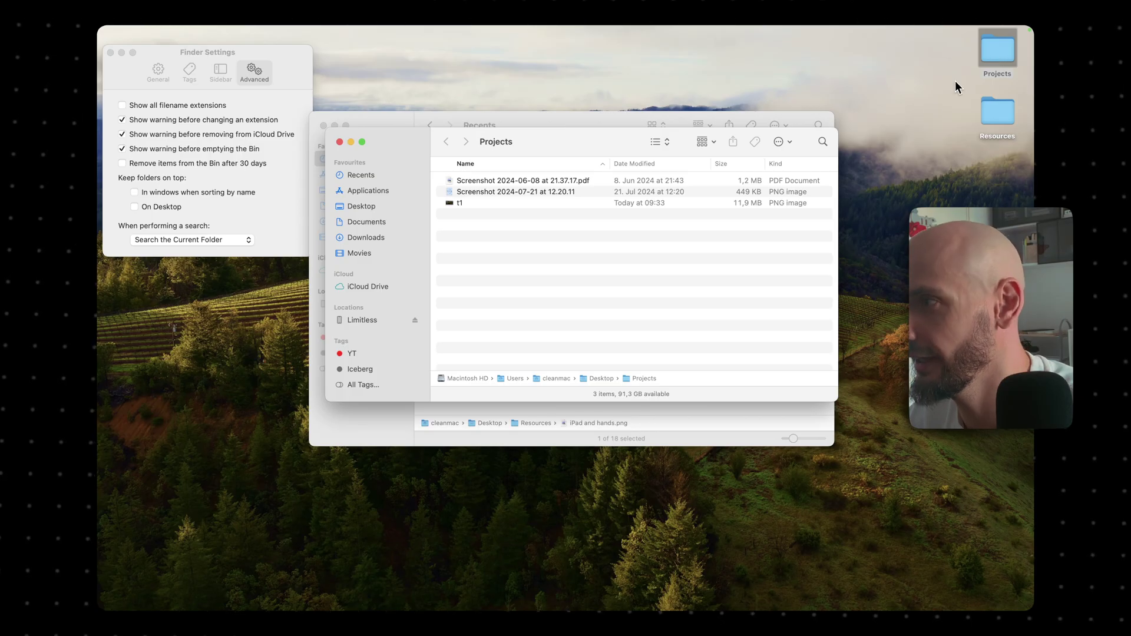
{"action": "left_click", "coordinate": [822, 142]}
{"action": "type", "text": "t1"}
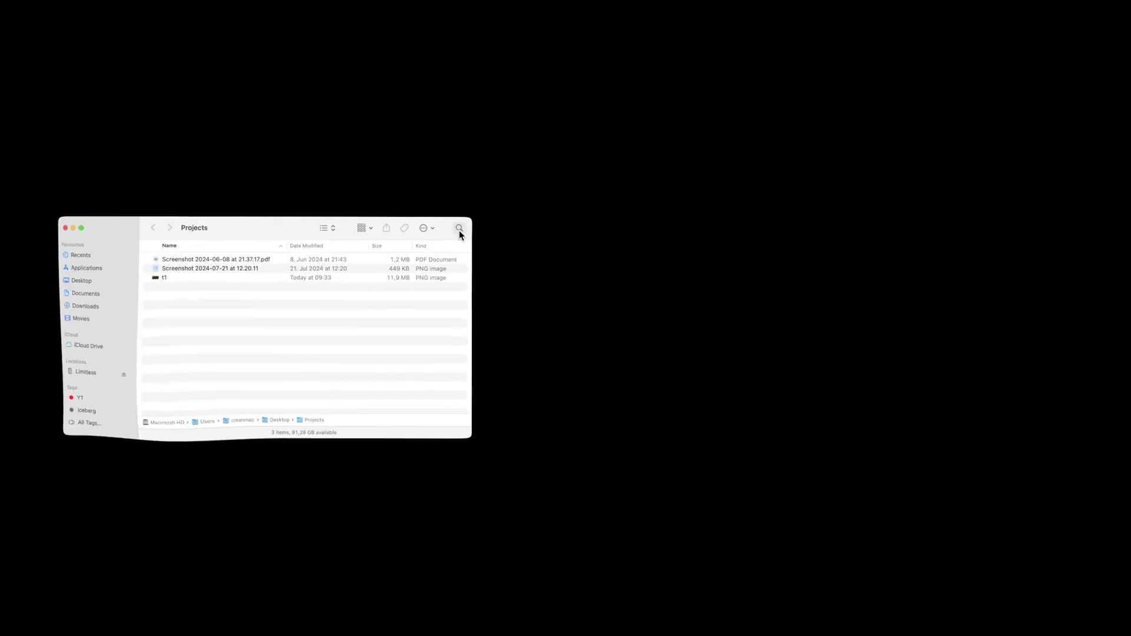
{"action": "left_click", "coordinate": [459, 230]}
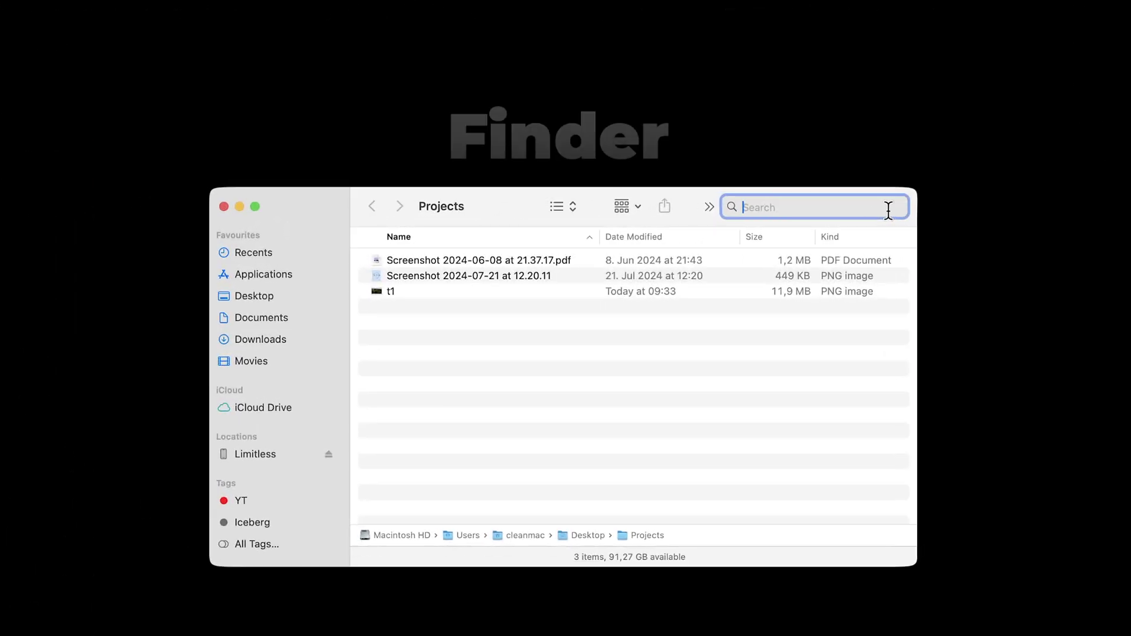
{"action": "type", "text": "t1"}
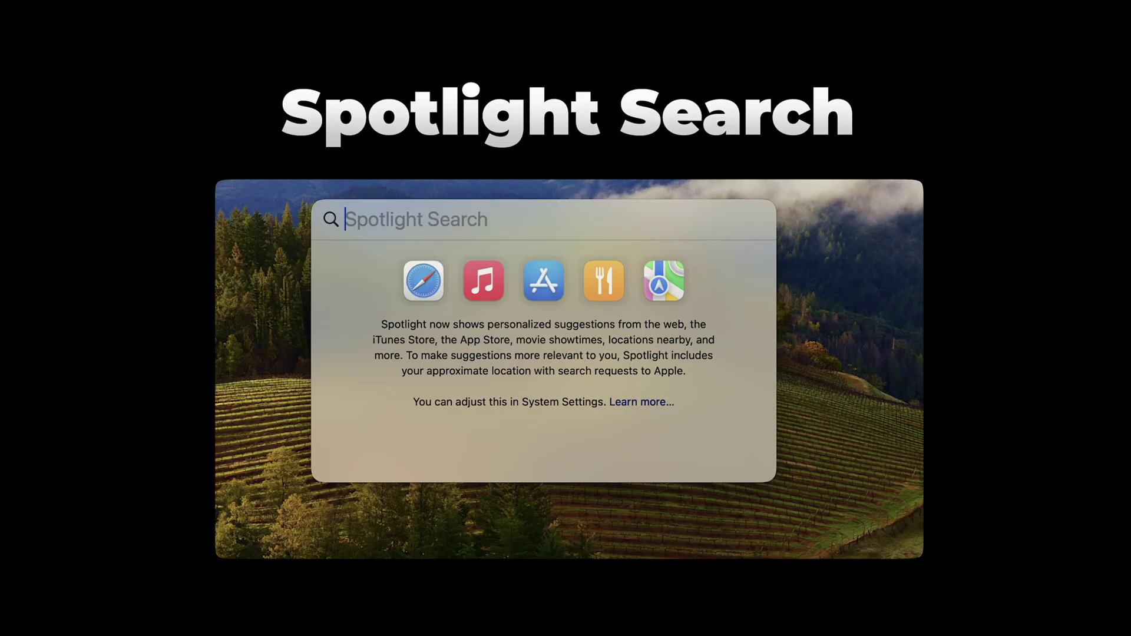
Search Spotlight for "repla"
{"action": "type", "text": "repl"}
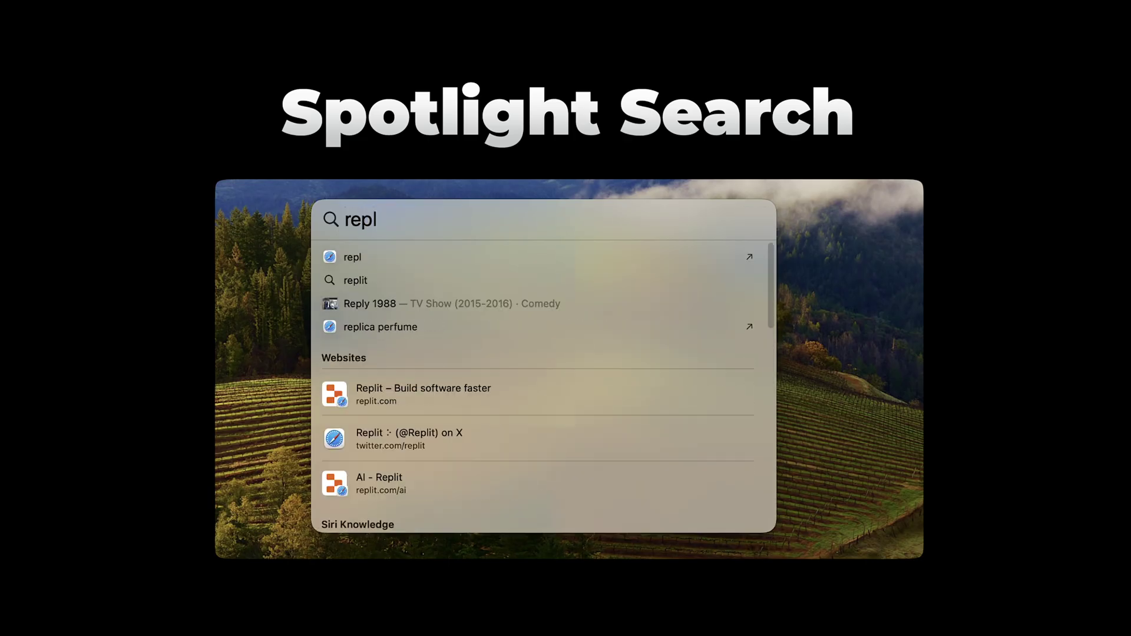
{"action": "type", "text": "a"}
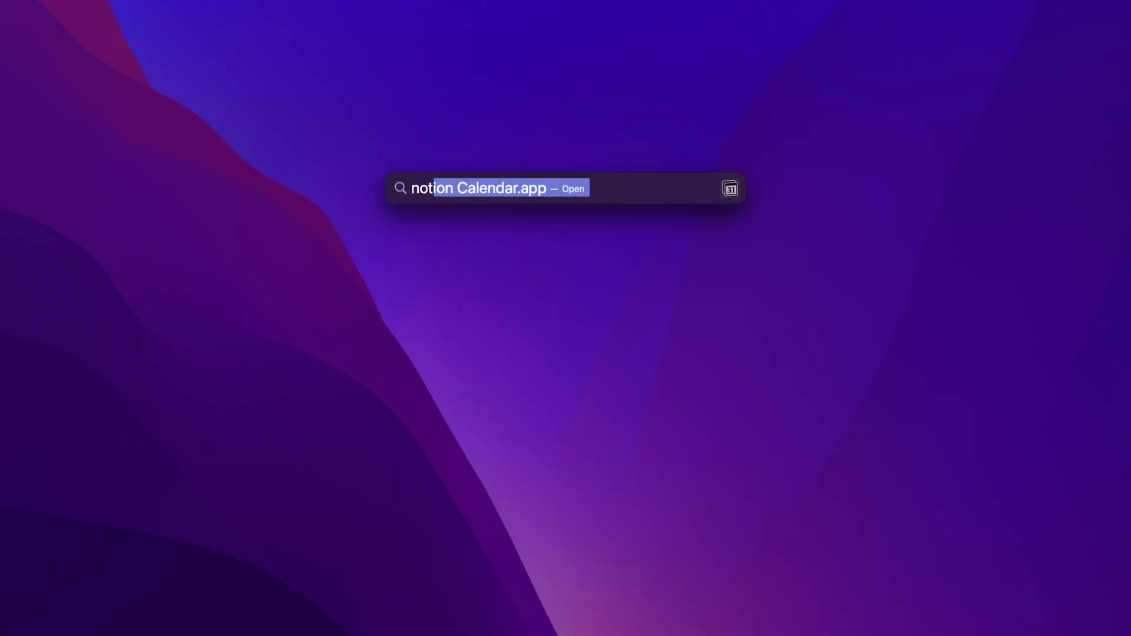
Search Spotlight for "notes subs" to look up the Subscribe note
{"action": "type", "text": "te"}
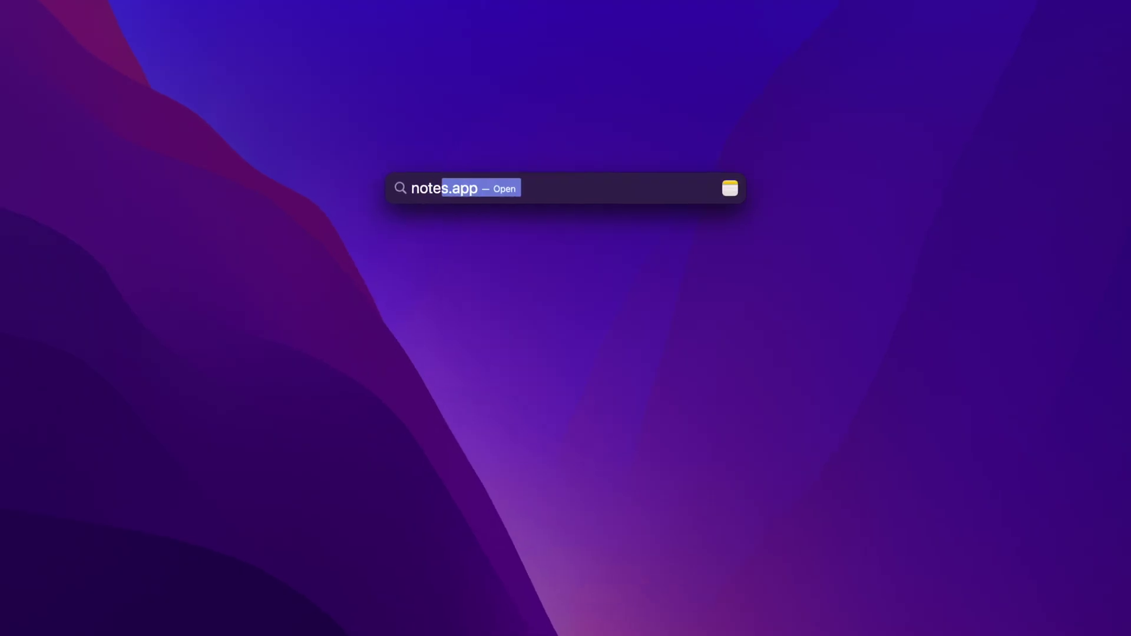
{"action": "type", "text": "s"}
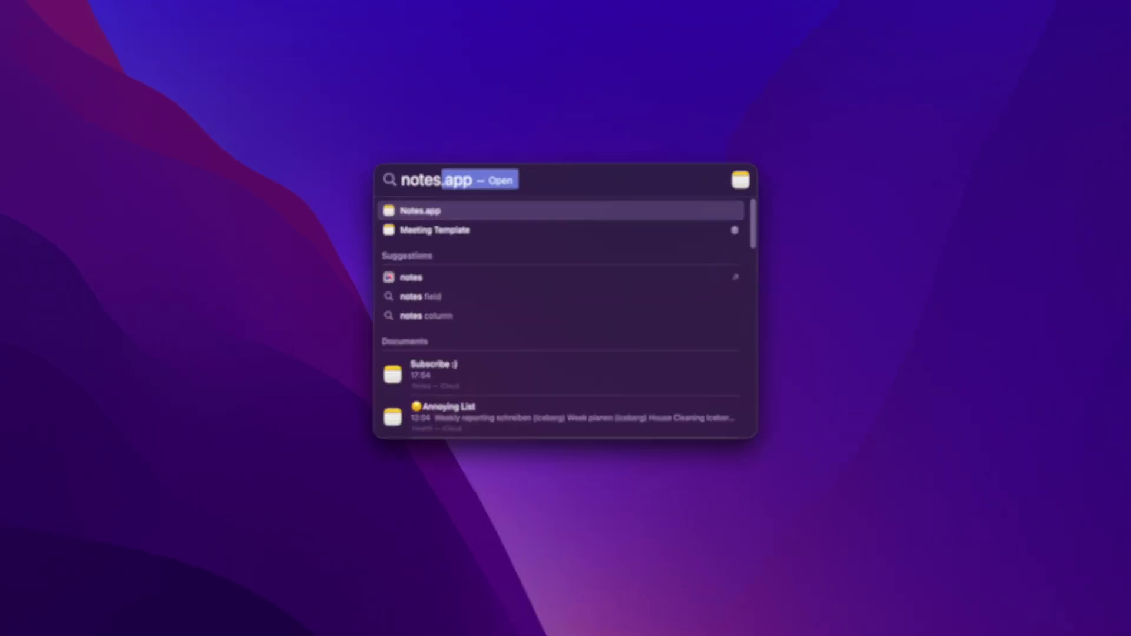
{"action": "type", "text": " su"}
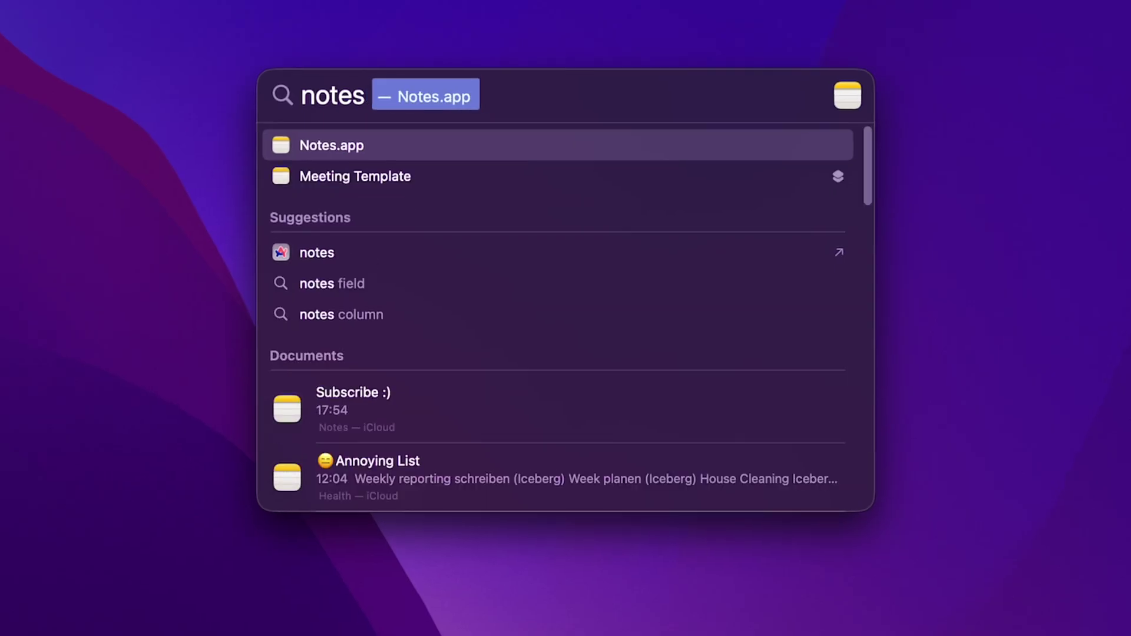
{"action": "type", "text": "bs"}
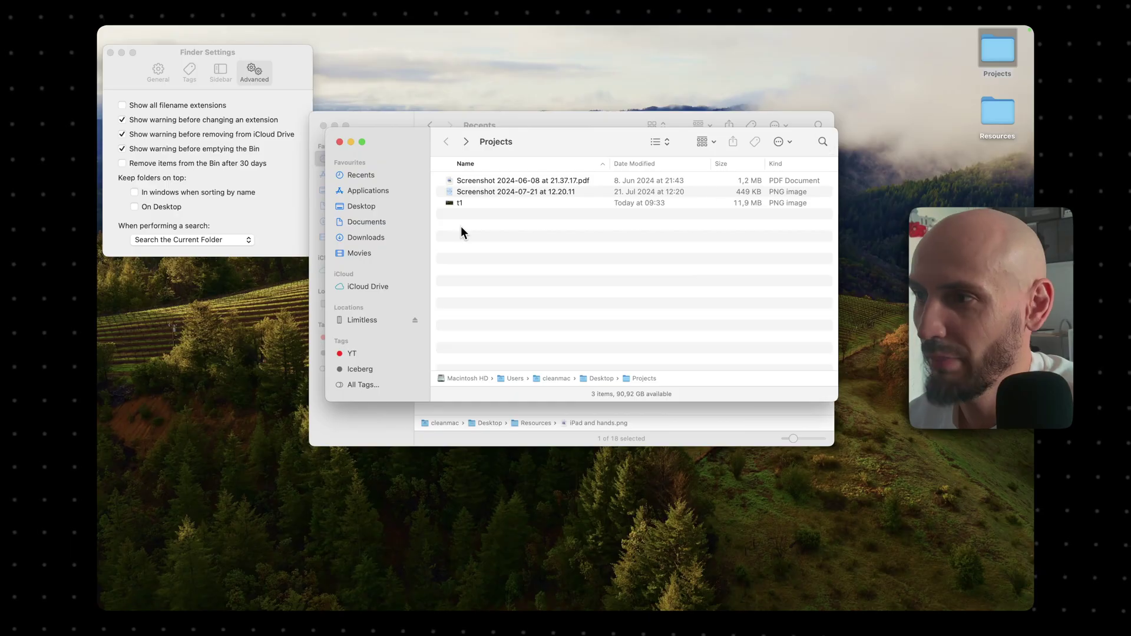
Add the Applications folder from the Finder sidebar to the Dock, beside the Downloads folder
{"action": "left_click_drag", "start_coordinate": [358, 190], "coordinate": [676, 583]}
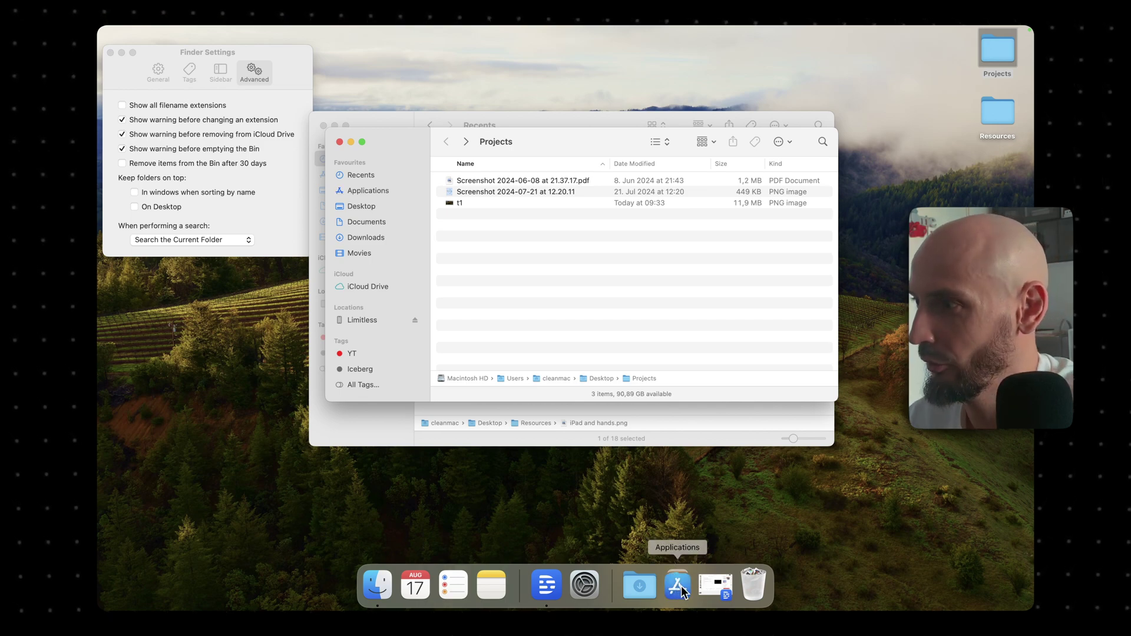
Set the Applications folder in the Dock to show its content as a List
{"action": "left_click", "coordinate": [681, 588]}
{"action": "left_click", "coordinate": [681, 588]}
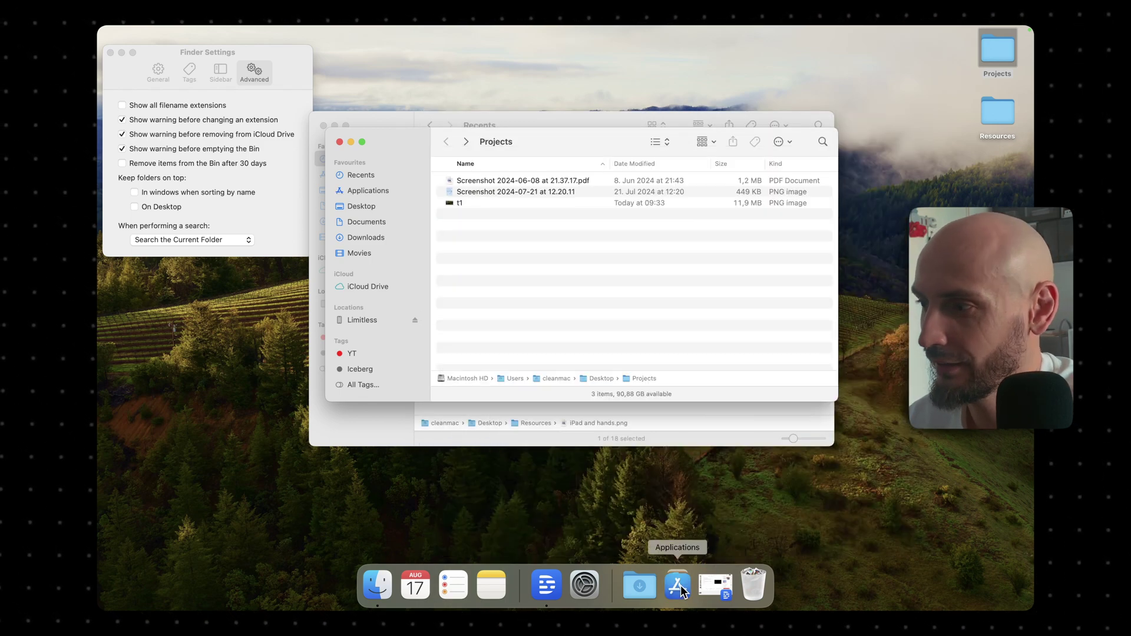
{"action": "right_click", "coordinate": [680, 587]}
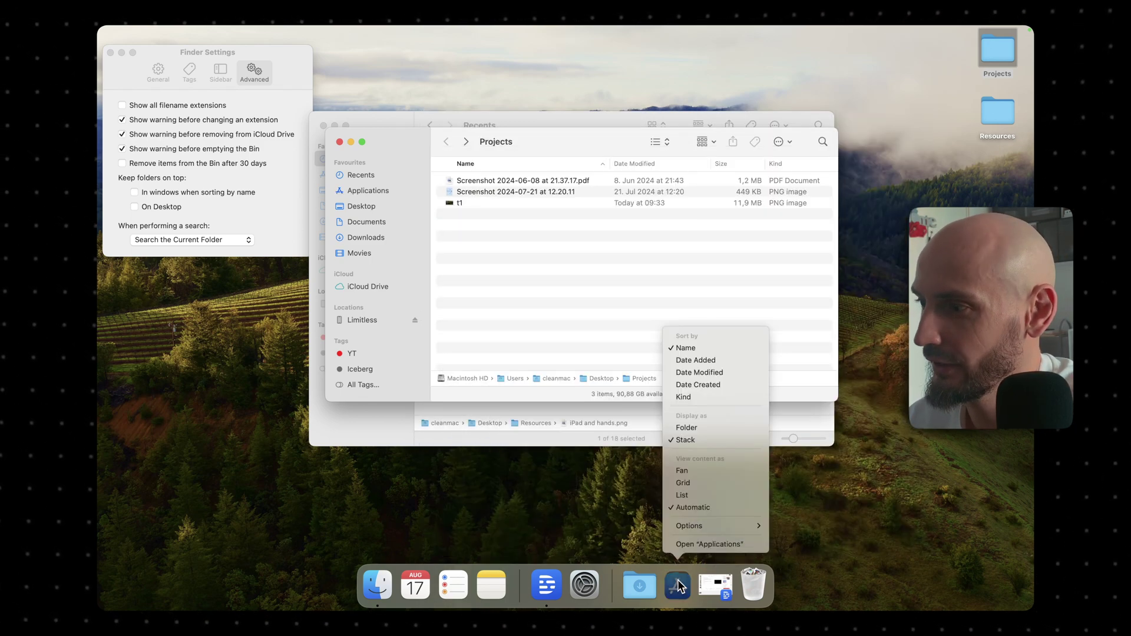
{"action": "left_click", "coordinate": [702, 495]}
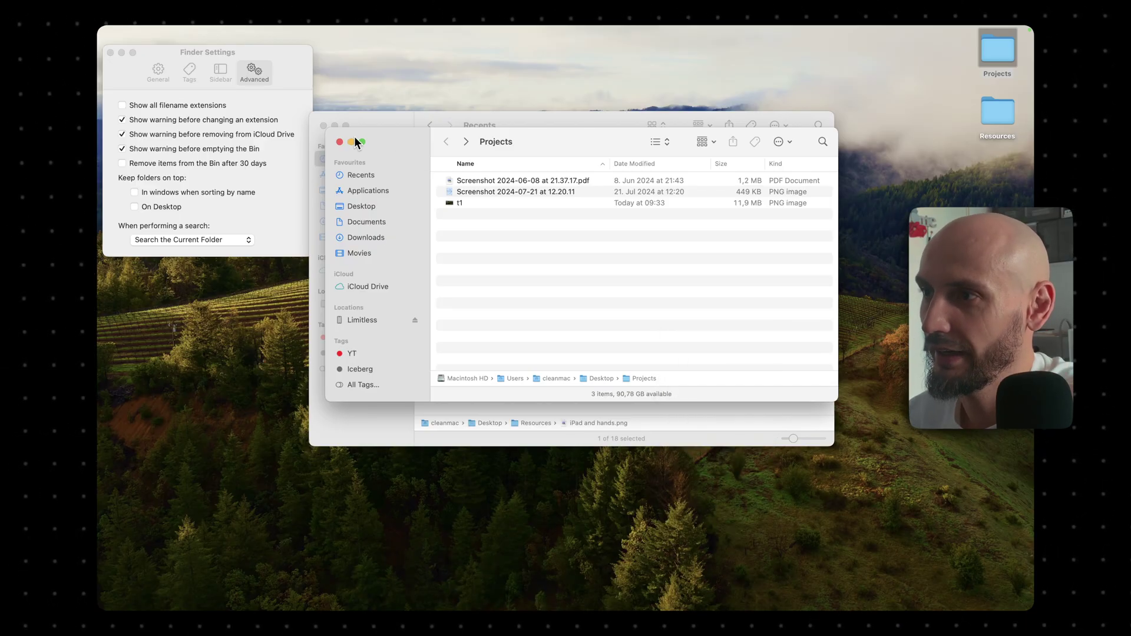
Close the Projects window and add the Projects folder from the desktop to the Finder sidebar favourites, between Desktop and Documents
{"action": "left_click", "coordinate": [339, 142]}
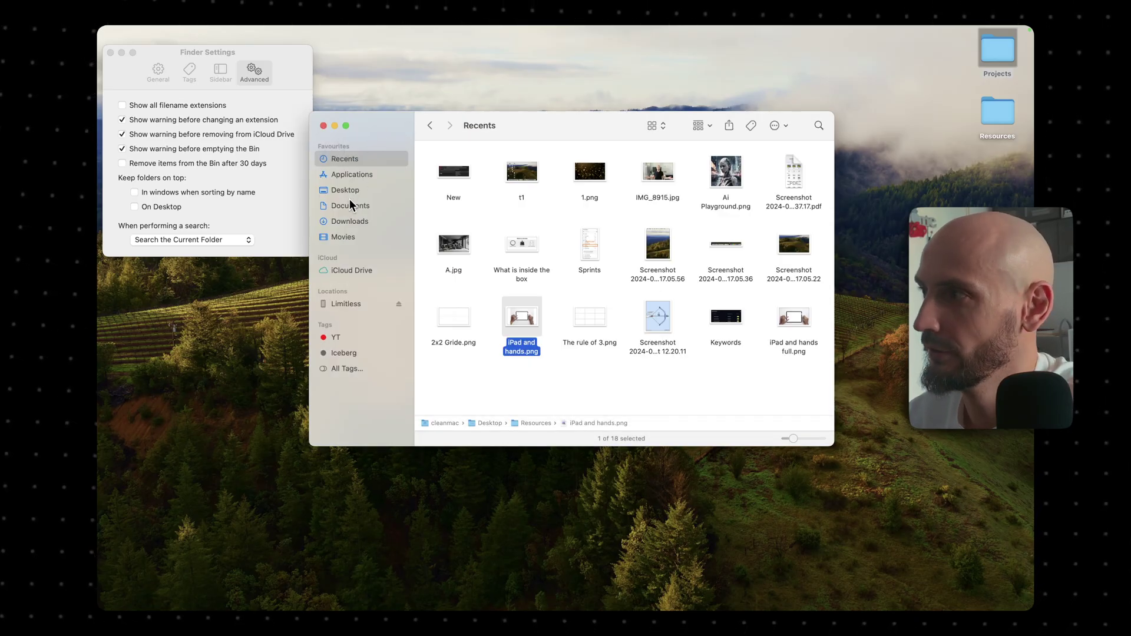
{"action": "left_click_drag", "start_coordinate": [991, 59], "coordinate": [355, 196]}
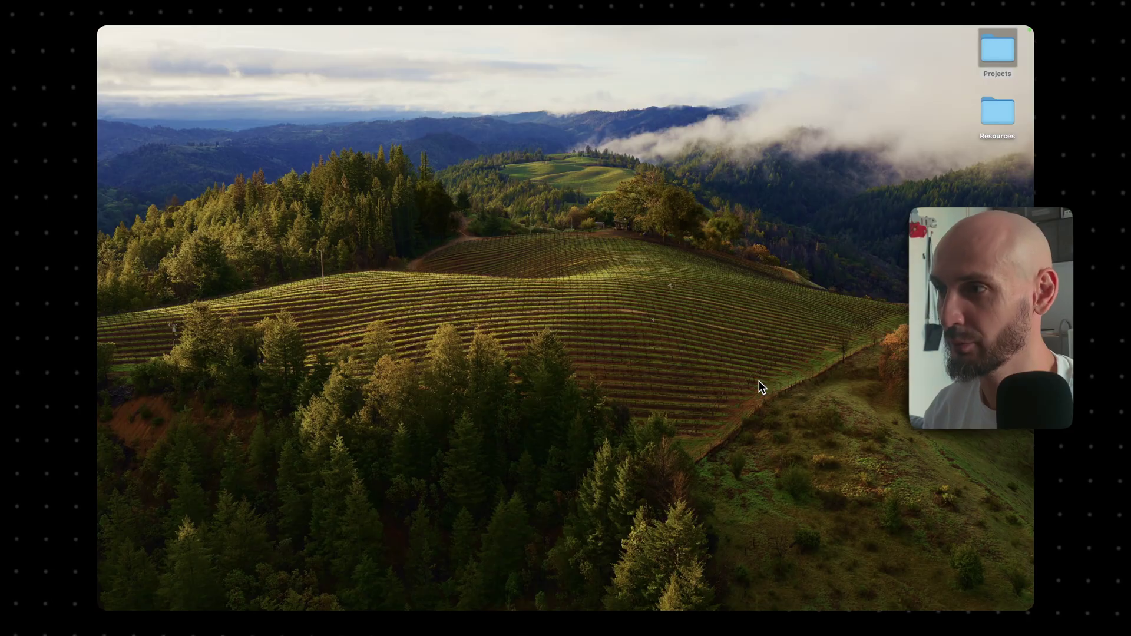
Open System Settings through Spotlight and turn off Natural scrolling in the trackpad's Scroll & Zoom settings
{"action": "key", "text": "super+space"}
{"action": "type", "text": "sy"}
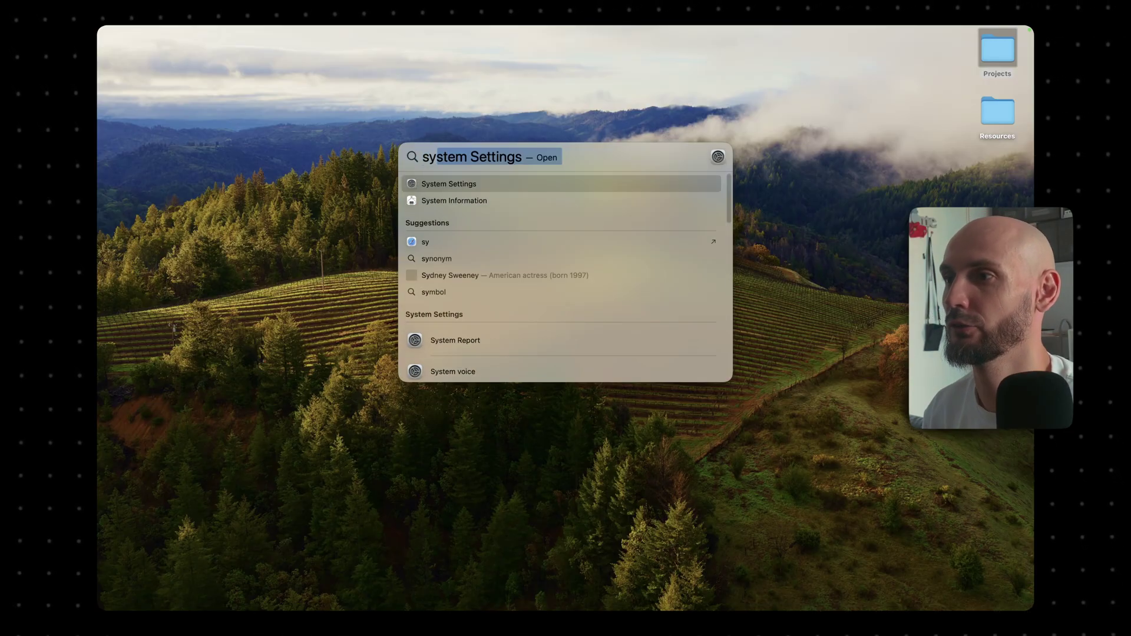
{"action": "key", "text": "Return"}
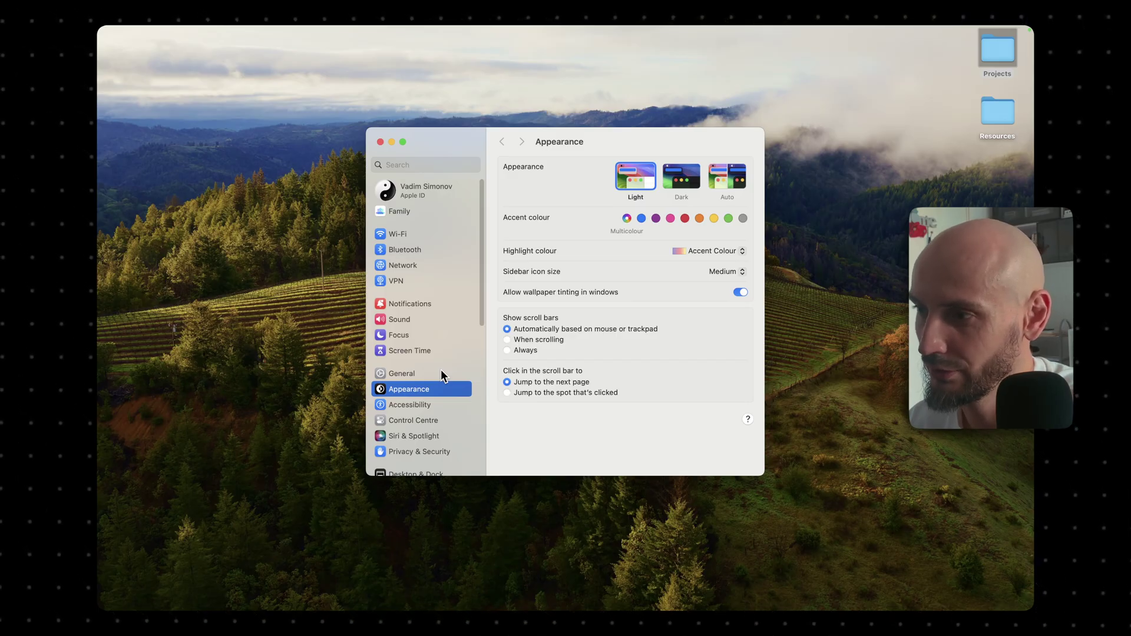
{"action": "scroll", "coordinate": [477, 298], "scroll_direction": "down", "scroll_amount": 5}
{"action": "left_click", "coordinate": [405, 449]}
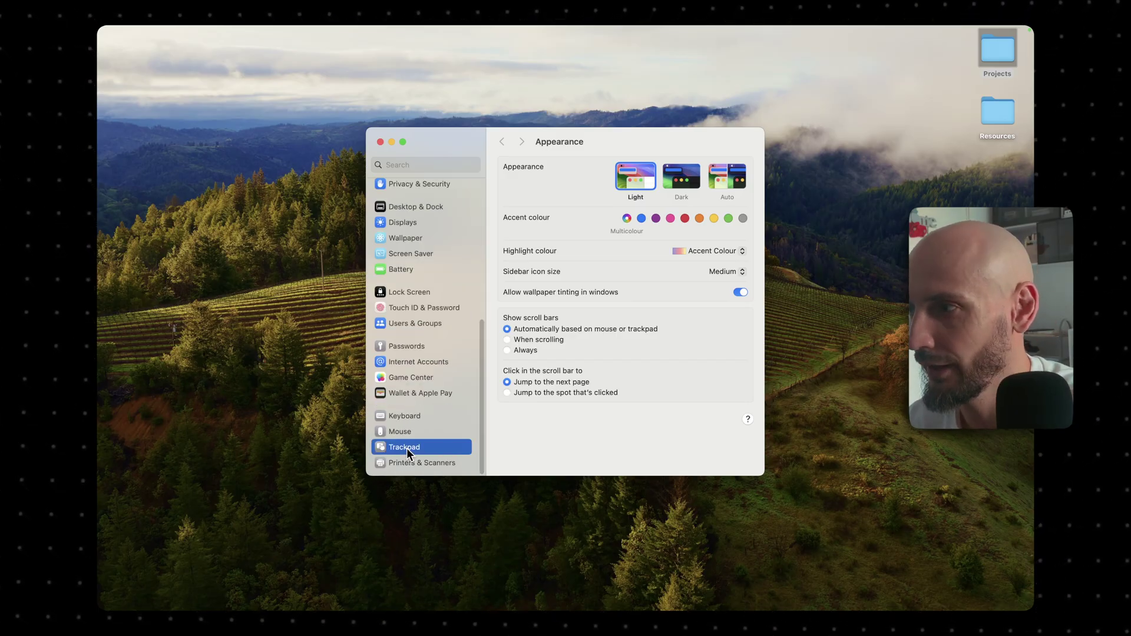
{"action": "left_click", "coordinate": [631, 252]}
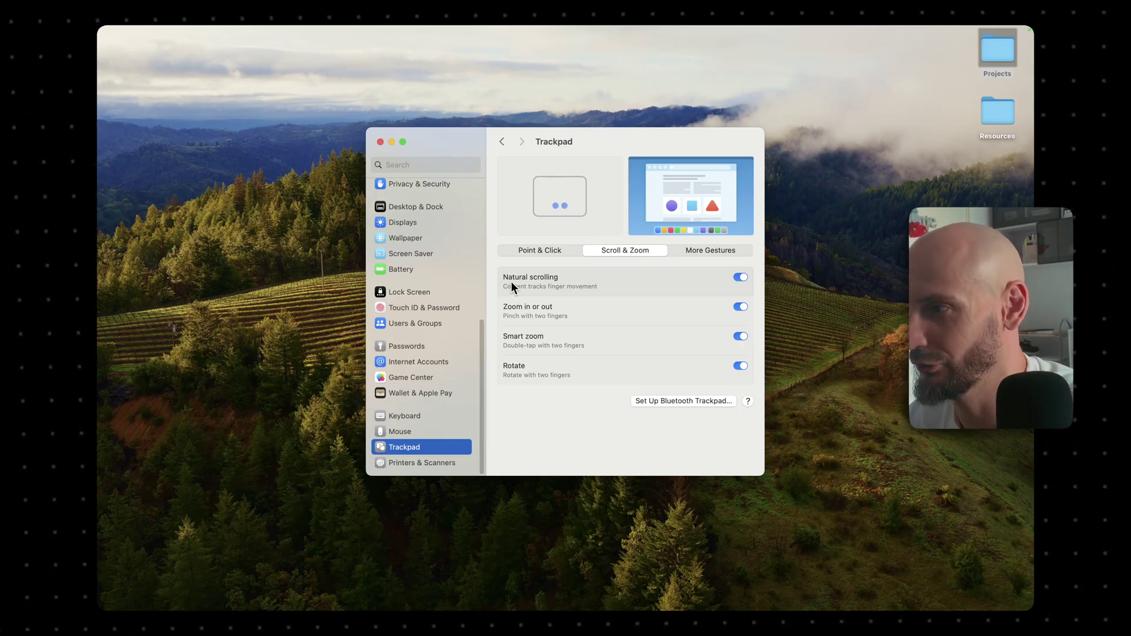
{"action": "left_click", "coordinate": [740, 277]}
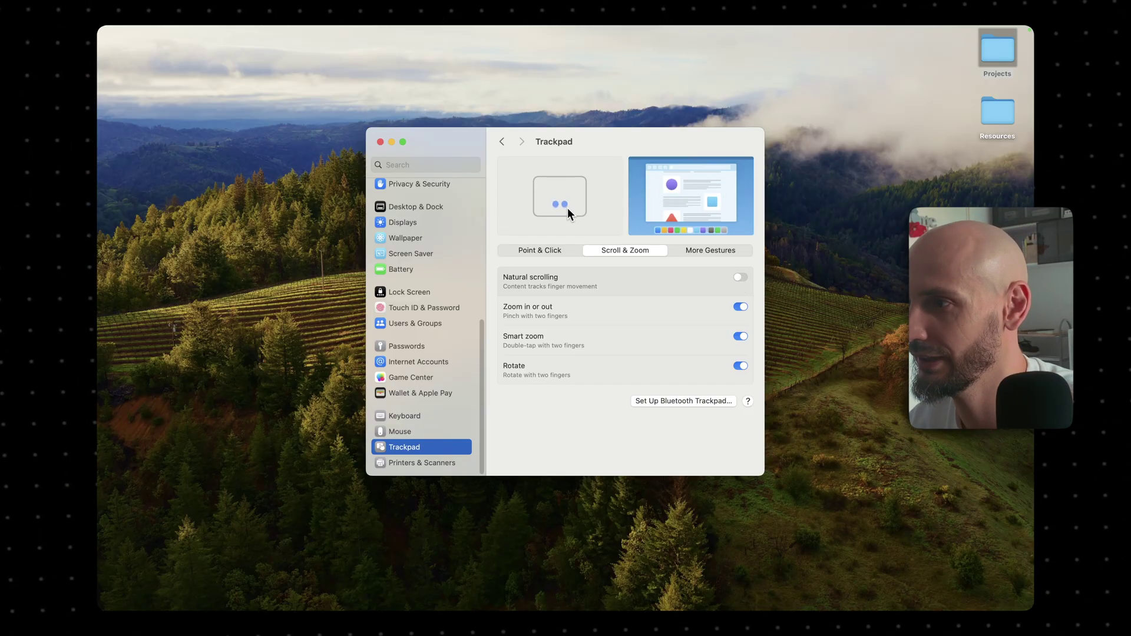
Open the Pointer Control settings under Accessibility
{"action": "scroll", "coordinate": [443, 298], "scroll_direction": "up", "scroll_amount": 10}
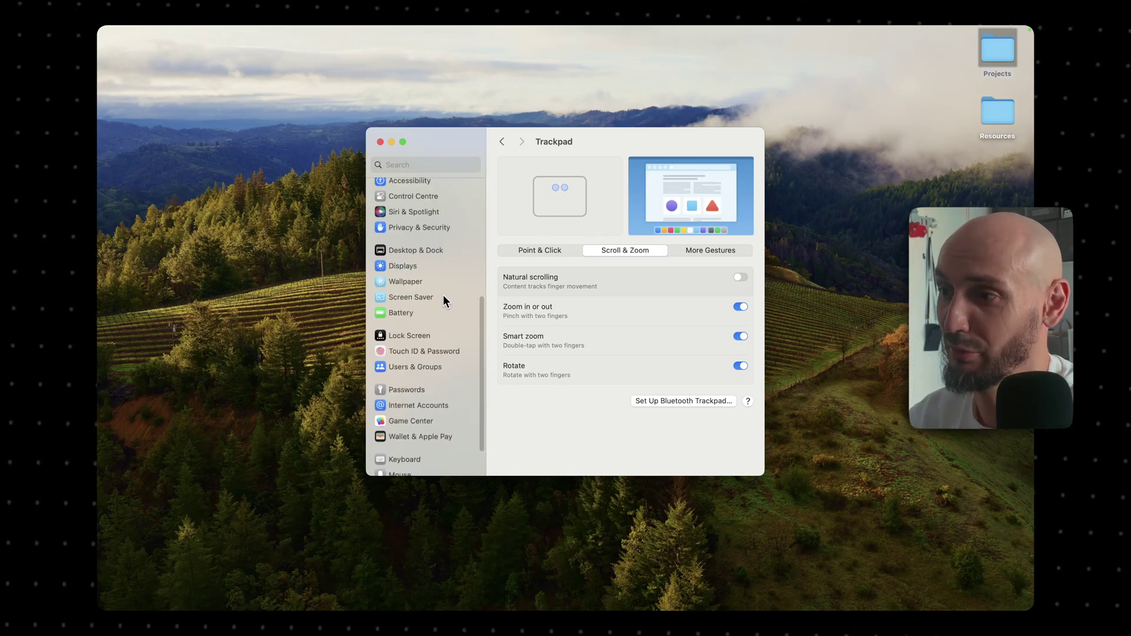
{"action": "scroll", "coordinate": [443, 297], "scroll_direction": "down", "scroll_amount": 6}
{"action": "scroll", "coordinate": [443, 295], "scroll_direction": "up", "scroll_amount": 5}
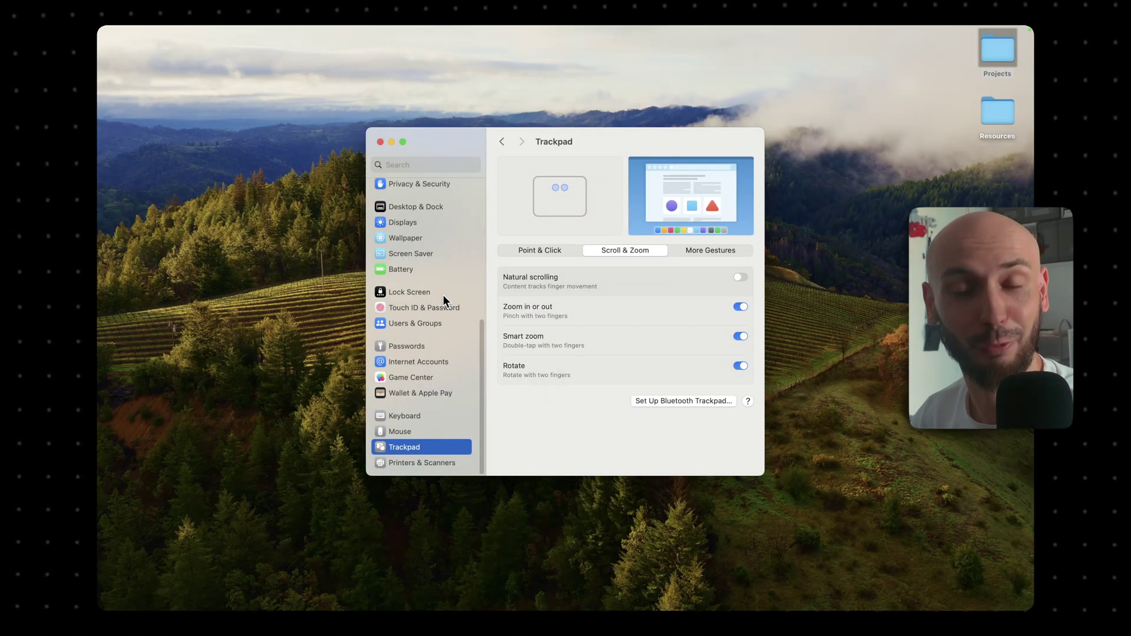
{"action": "scroll", "coordinate": [433, 395], "scroll_direction": "up", "scroll_amount": 3}
{"action": "scroll", "coordinate": [433, 392], "scroll_direction": "up", "scroll_amount": 5}
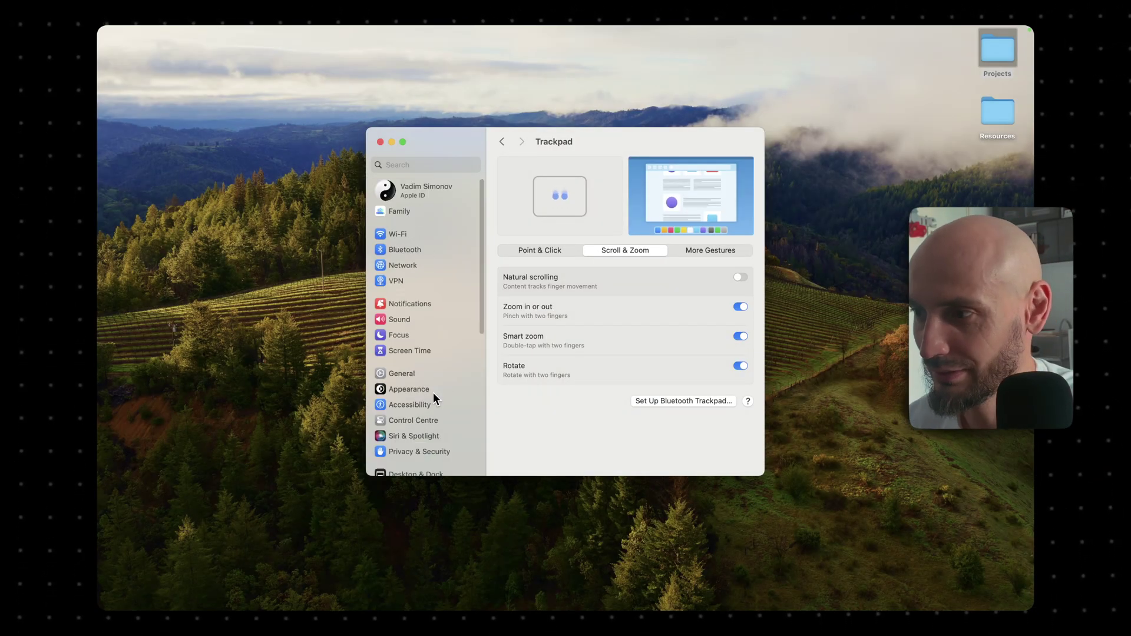
{"action": "left_click", "coordinate": [430, 400]}
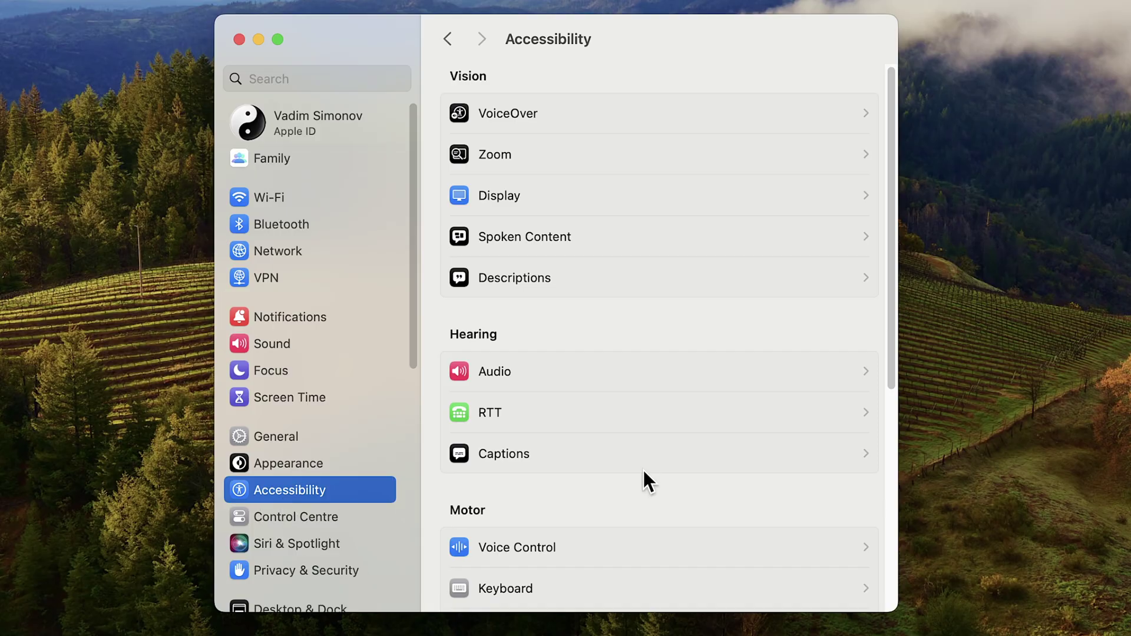
{"action": "scroll", "coordinate": [677, 484], "scroll_direction": "down", "scroll_amount": 7}
{"action": "left_click", "coordinate": [593, 219]}
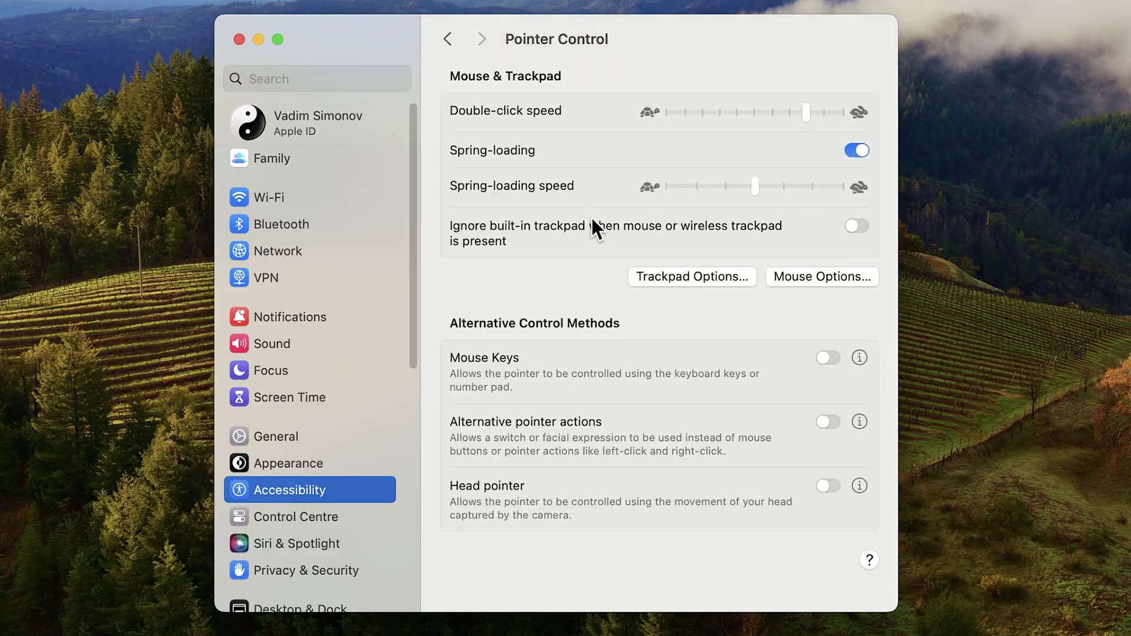
In the trackpad options, enable trackpad dragging with the Three-Finger Drag style and try it on the Projects folder on the desktop
{"action": "left_click", "coordinate": [694, 276]}
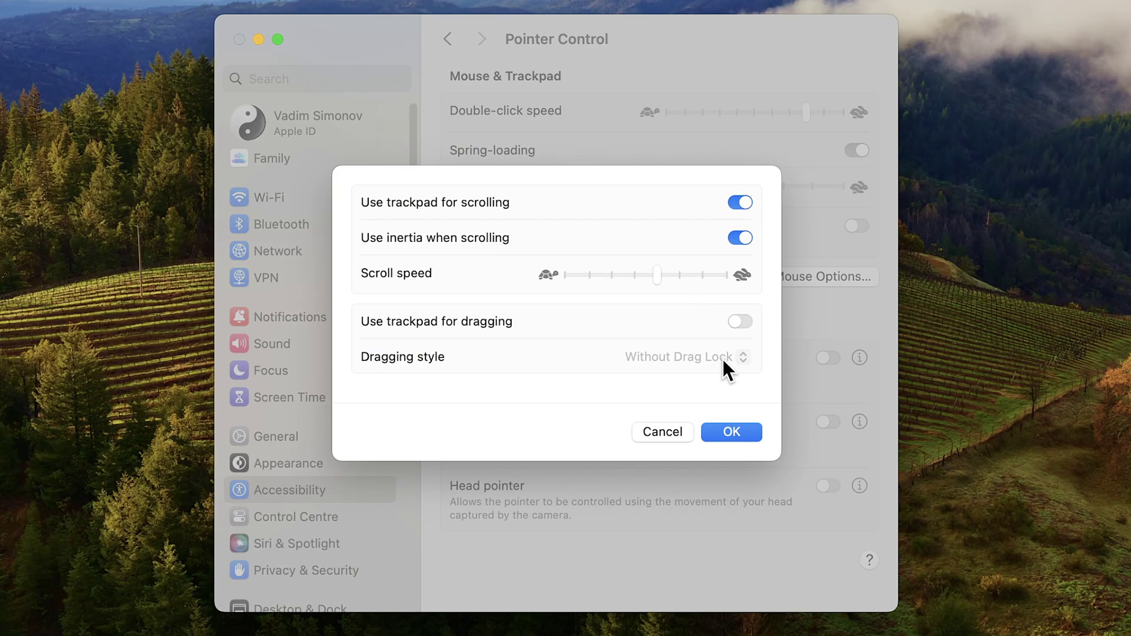
{"action": "left_click", "coordinate": [739, 321]}
{"action": "left_click", "coordinate": [657, 355]}
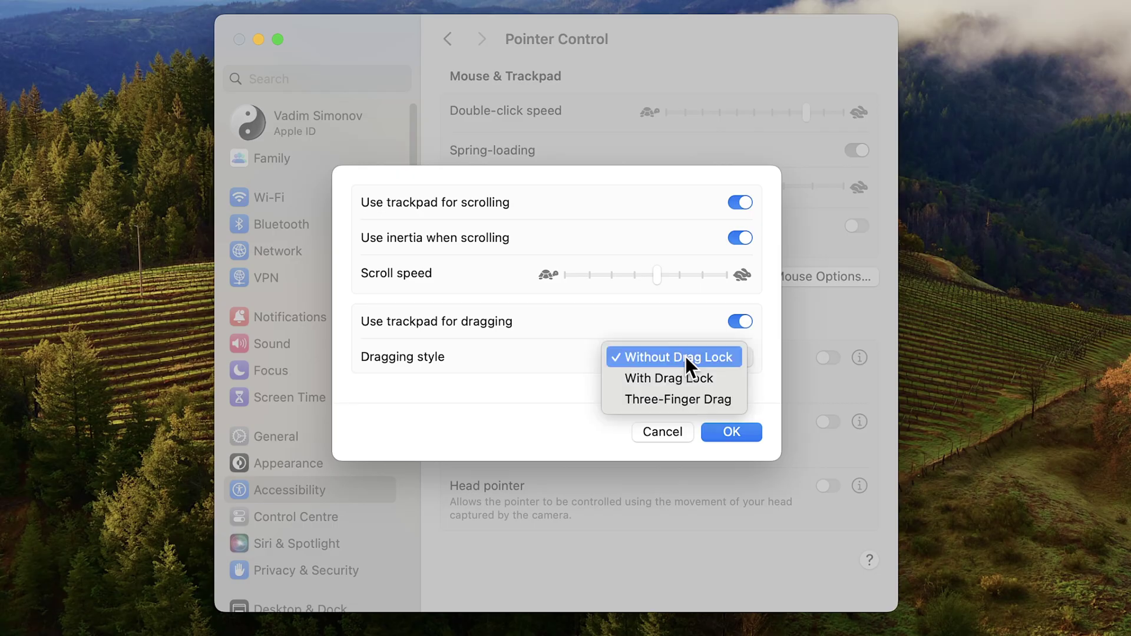
{"action": "left_click", "coordinate": [695, 400]}
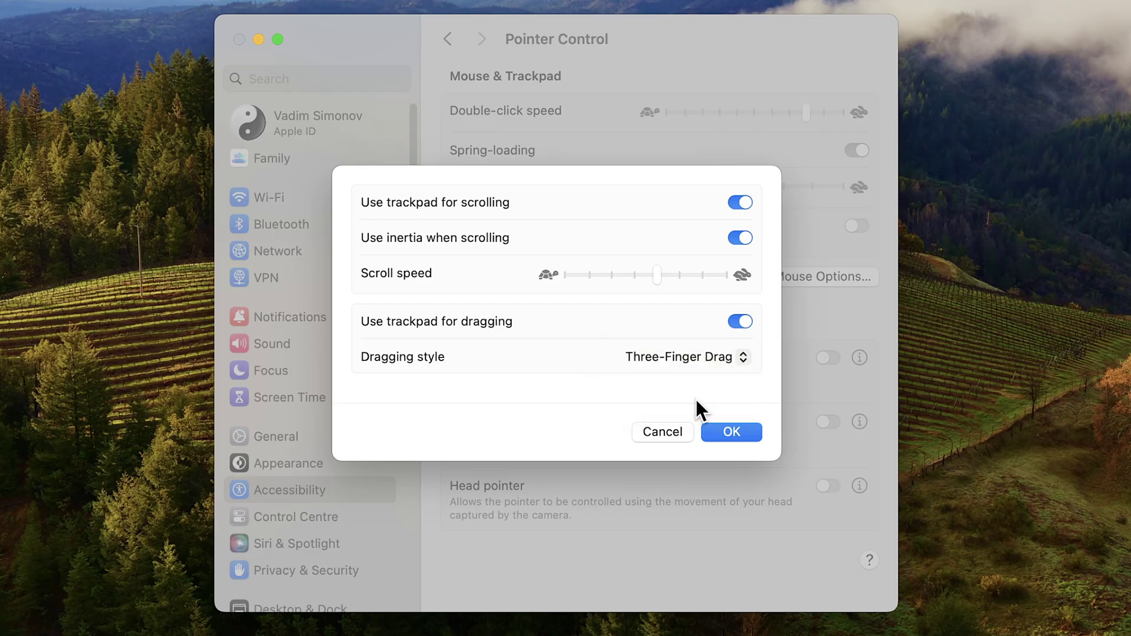
{"action": "left_click", "coordinate": [739, 433]}
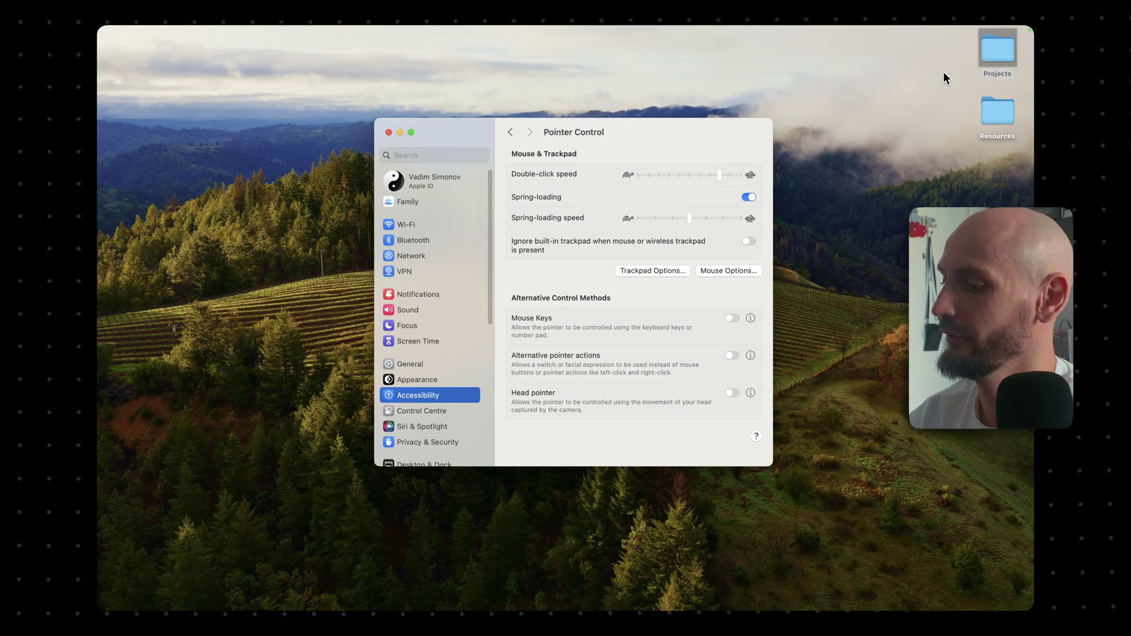
{"action": "mouse_move", "coordinate": [980, 55]}
{"action": "left_mouse_down"}
{"action": "mouse_move", "coordinate": [940, 79]}
{"action": "mouse_move", "coordinate": [980, 56]}
{"action": "left_mouse_up"}
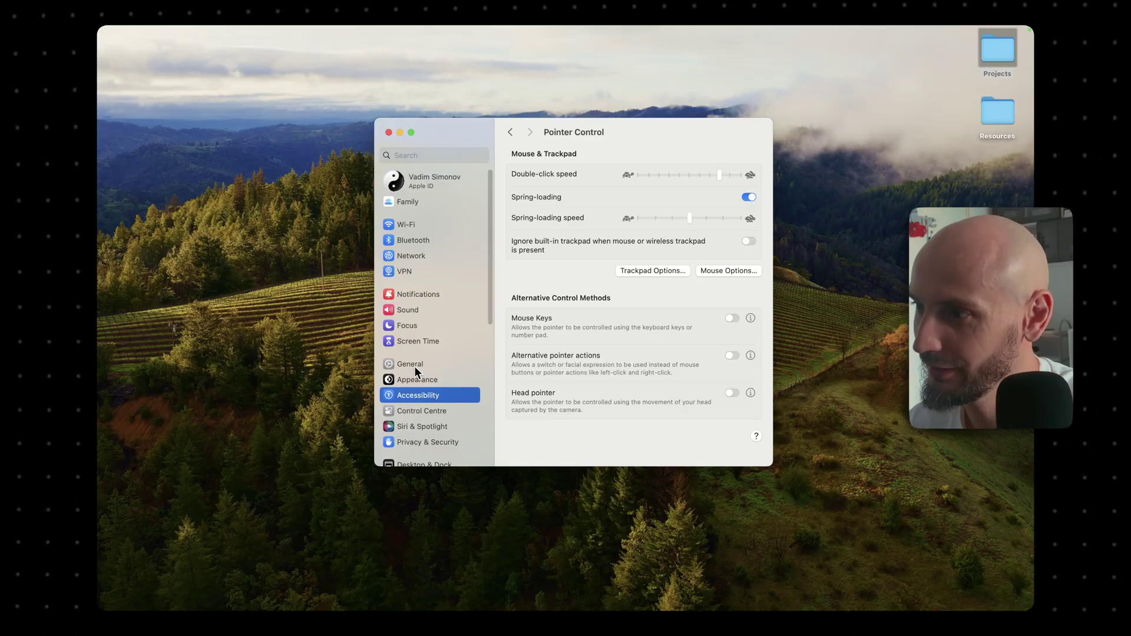
In the Appearance settings, try the Yellow accent colour and settle on Green
{"action": "left_click", "coordinate": [418, 380]}
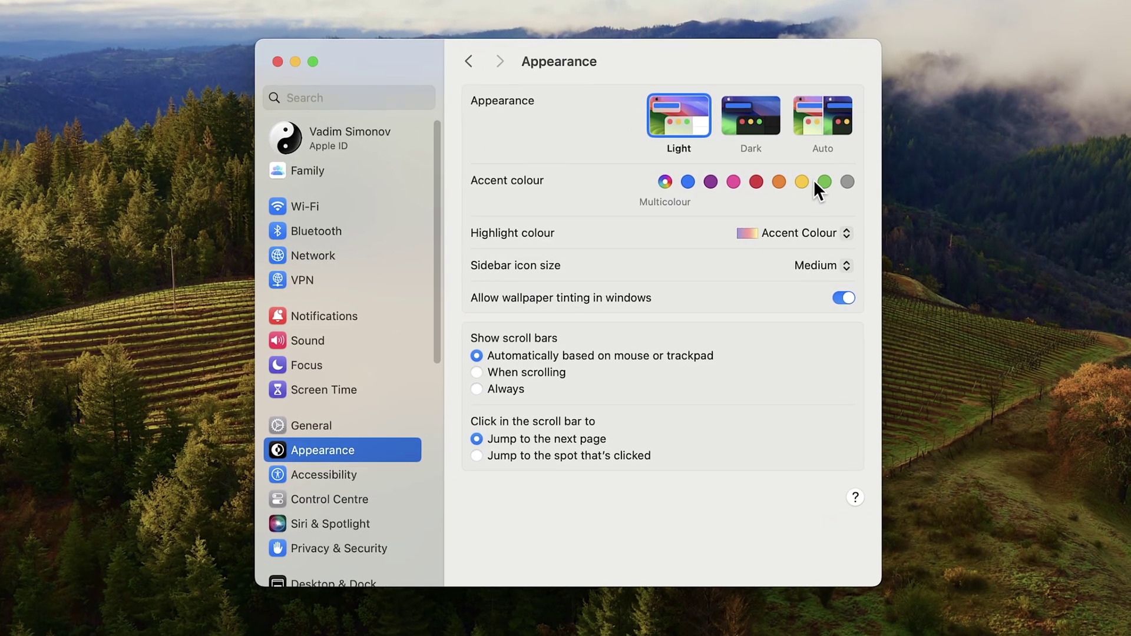
{"action": "left_click", "coordinate": [733, 204]}
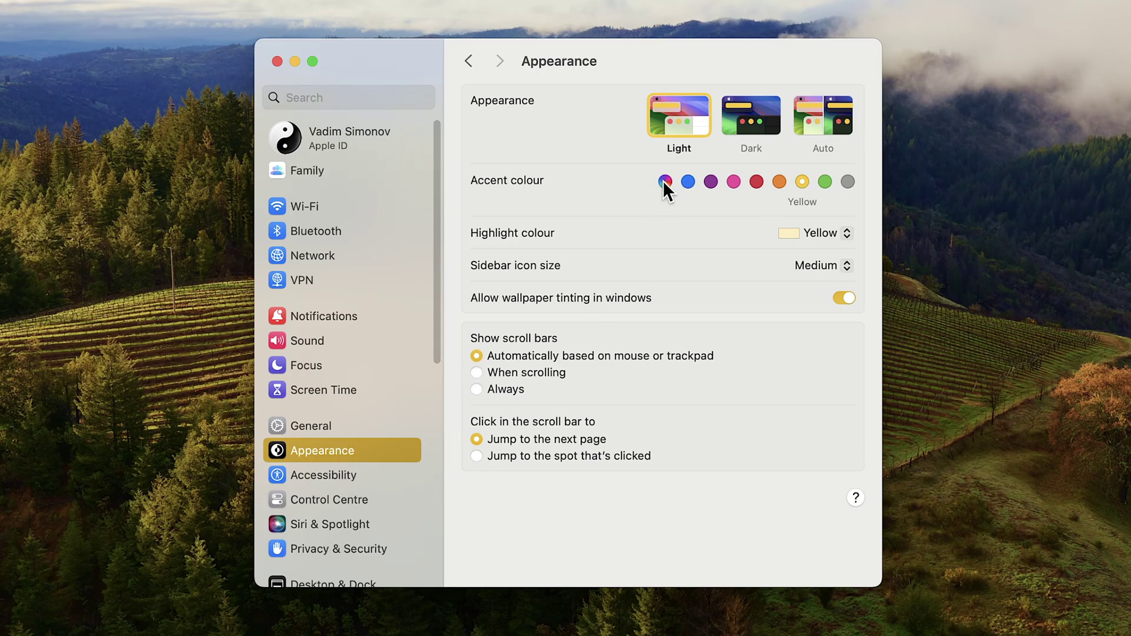
{"action": "left_click", "coordinate": [823, 181]}
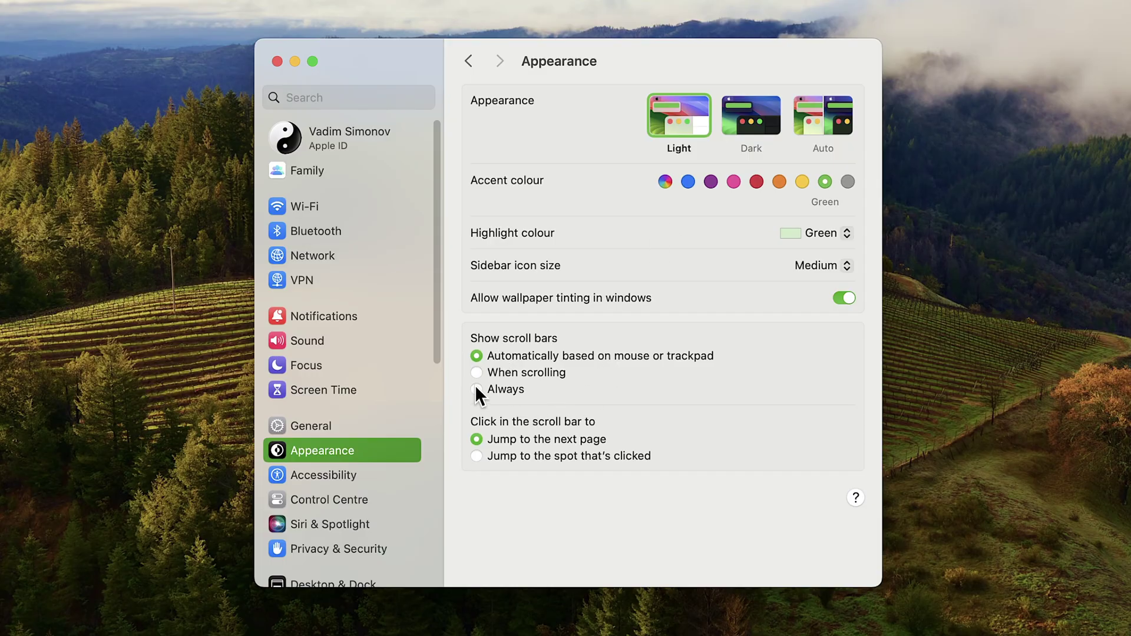
Set scroll bars to show Always and scroll bar clicks to jump to the spot that's clicked, comparing this with jumping to the next page
{"action": "left_click", "coordinate": [476, 456]}
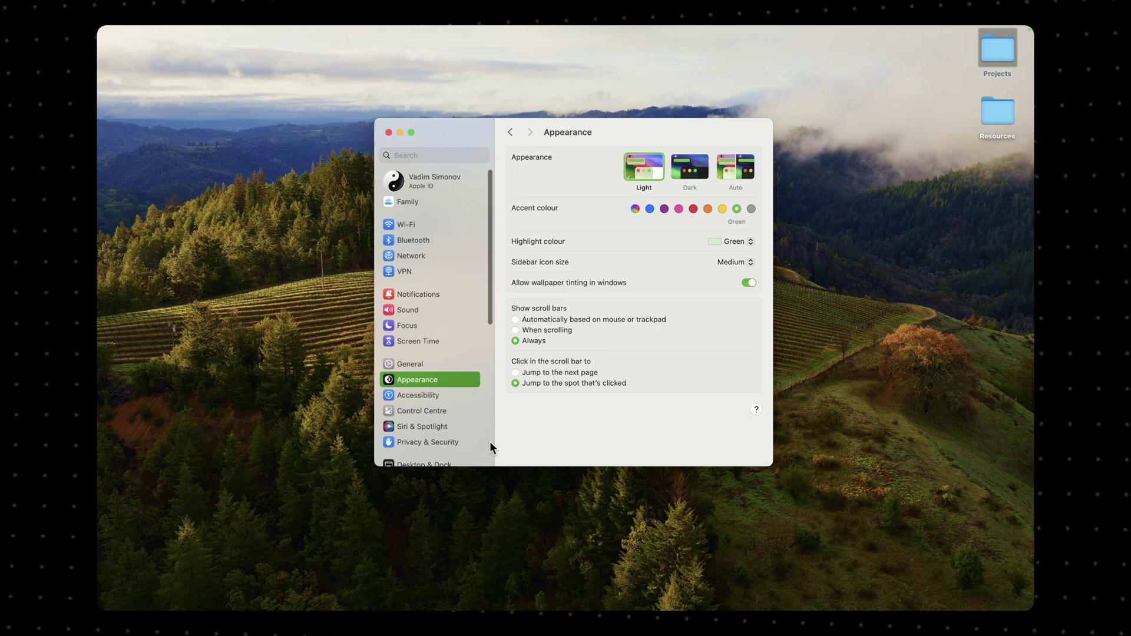
{"action": "left_click", "coordinate": [490, 457]}
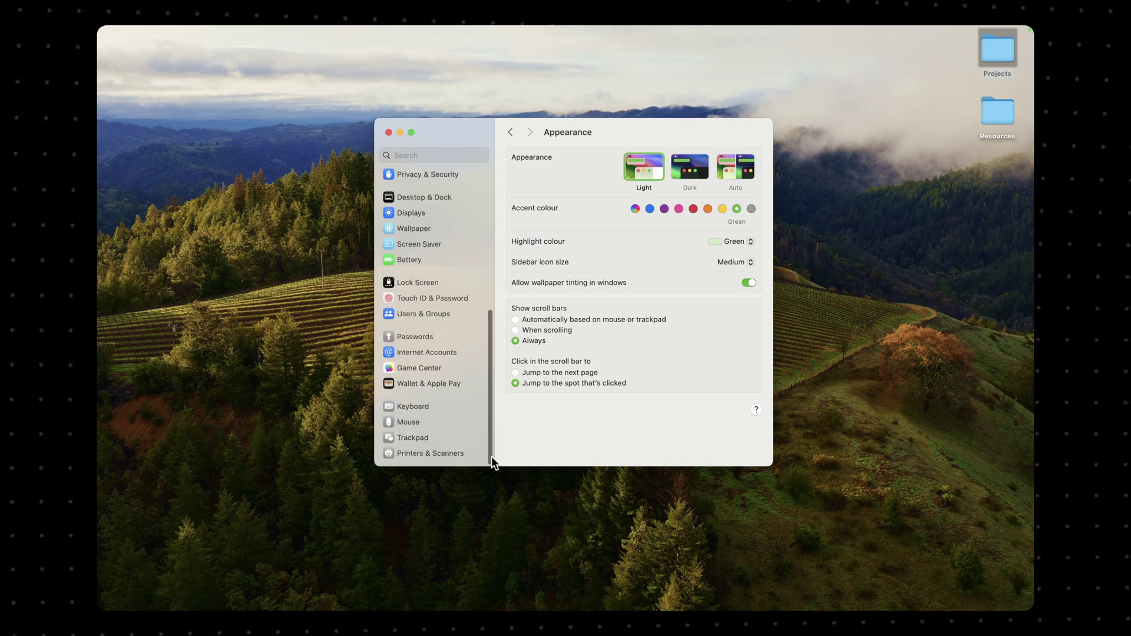
{"action": "left_click", "coordinate": [516, 372]}
{"action": "left_click", "coordinate": [490, 179]}
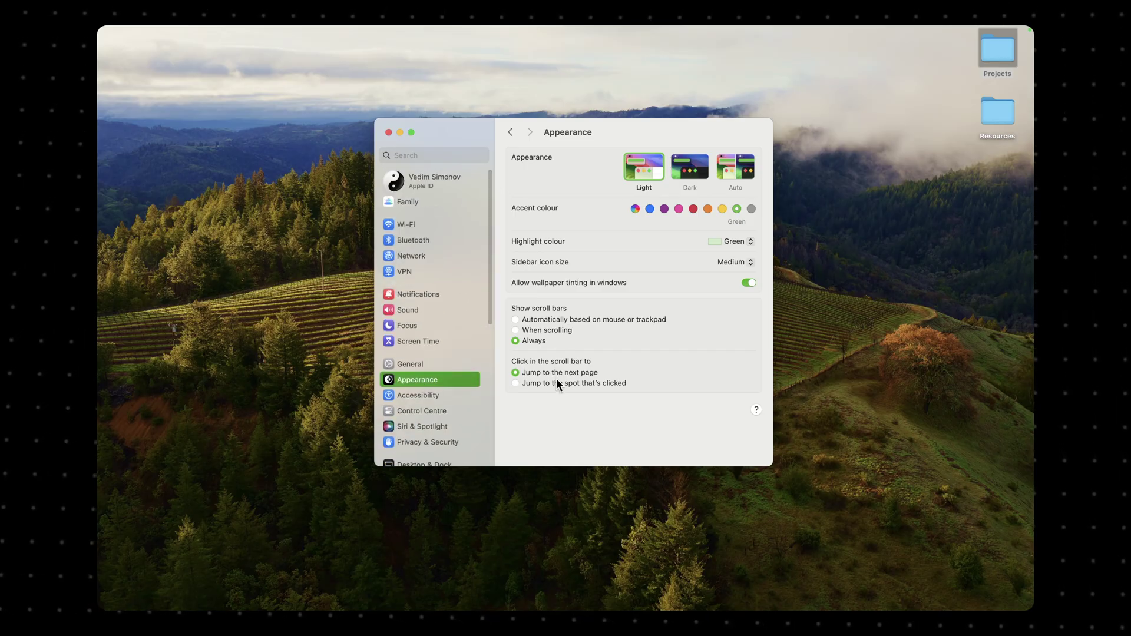
{"action": "left_click", "coordinate": [516, 383]}
{"action": "left_click", "coordinate": [490, 457]}
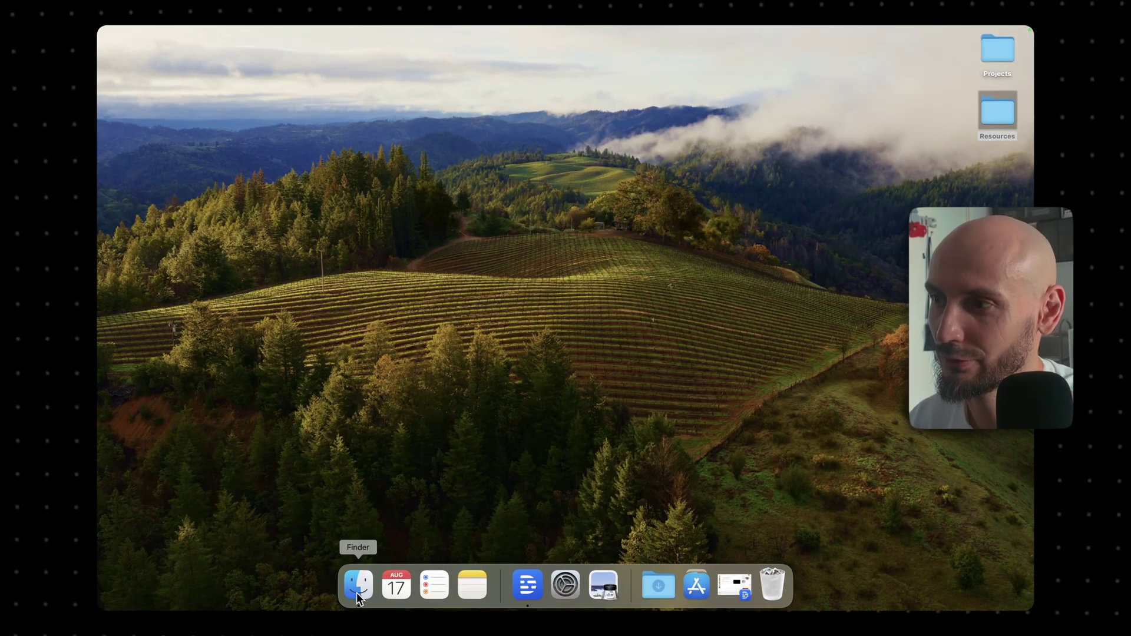
Switch to Finder, make an alias of the SF folder in Documents and move the alias to the desktop
{"action": "left_click", "coordinate": [376, 561]}
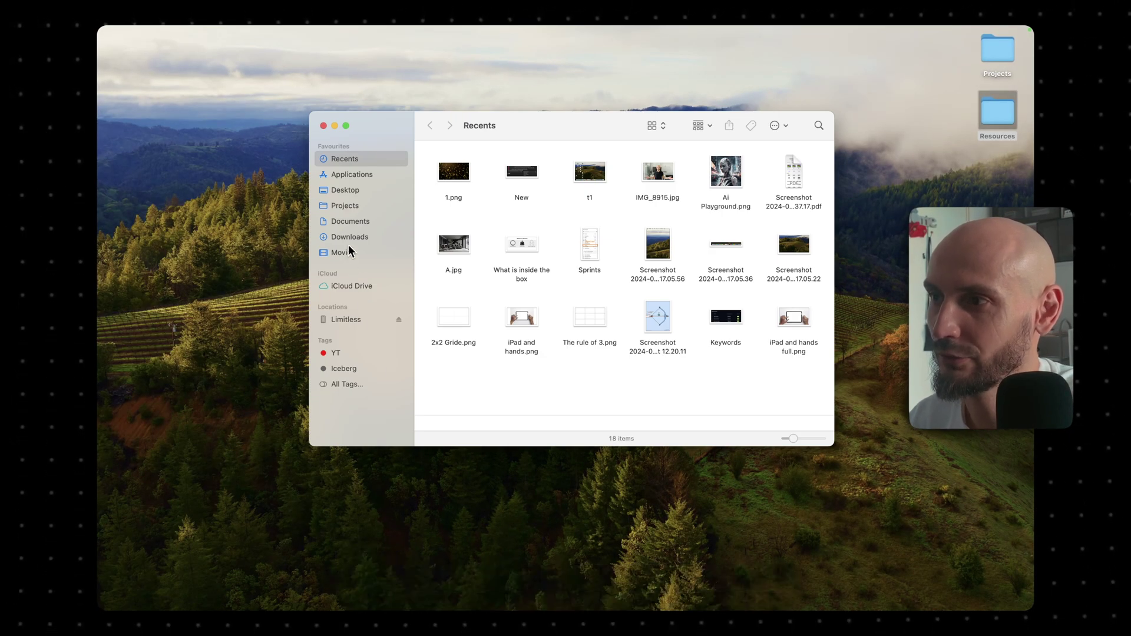
{"action": "left_click", "coordinate": [348, 221]}
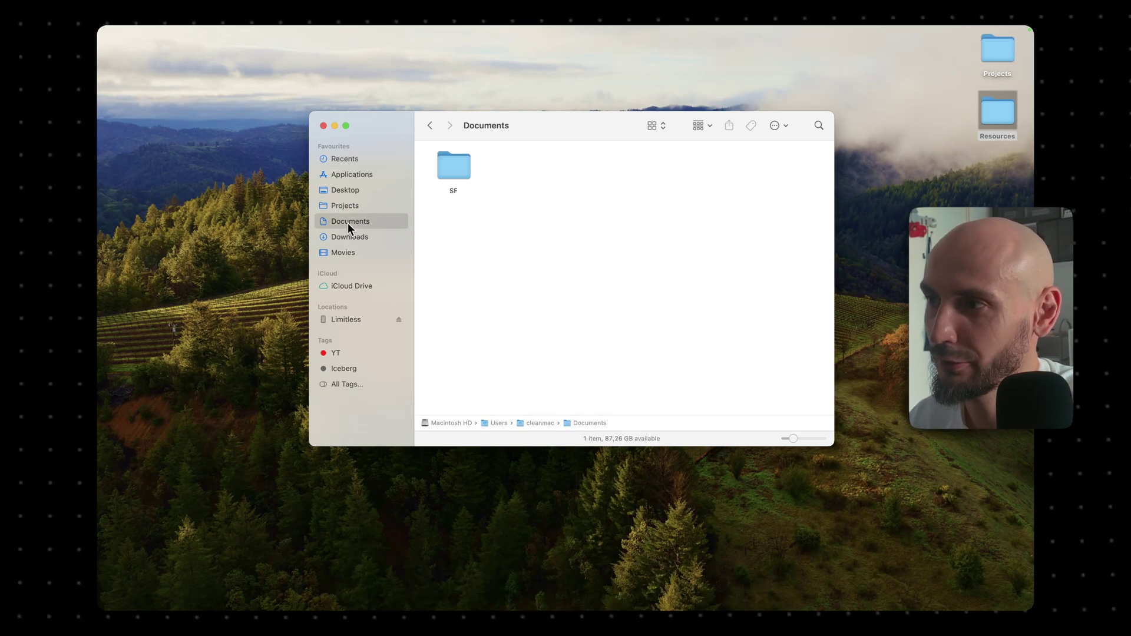
{"action": "right_click", "coordinate": [454, 165]}
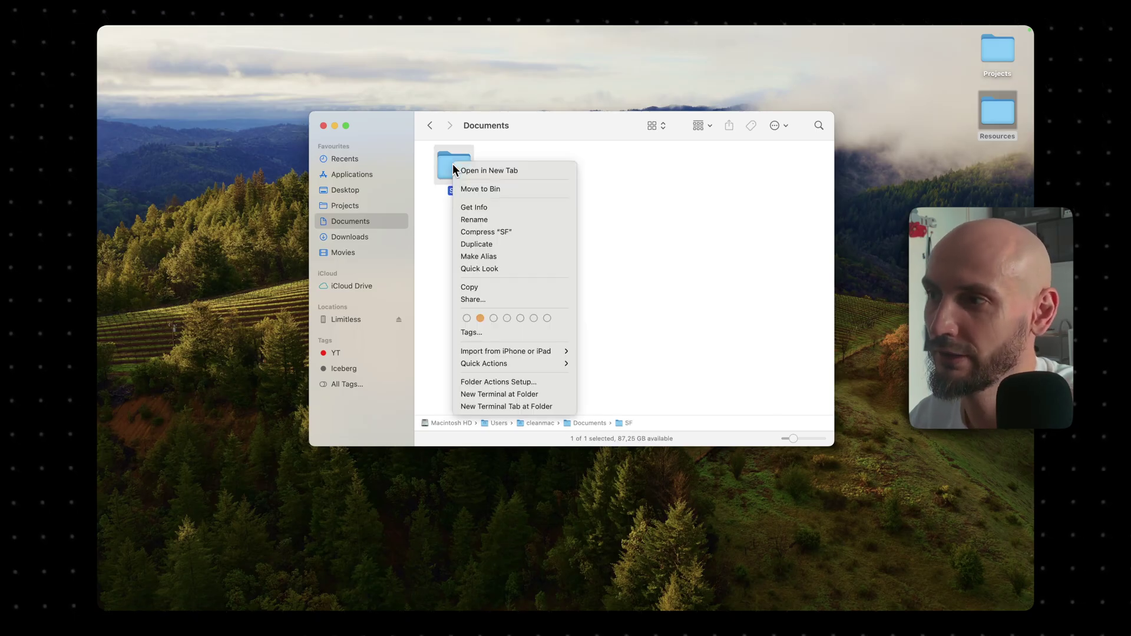
{"action": "left_click", "coordinate": [493, 256]}
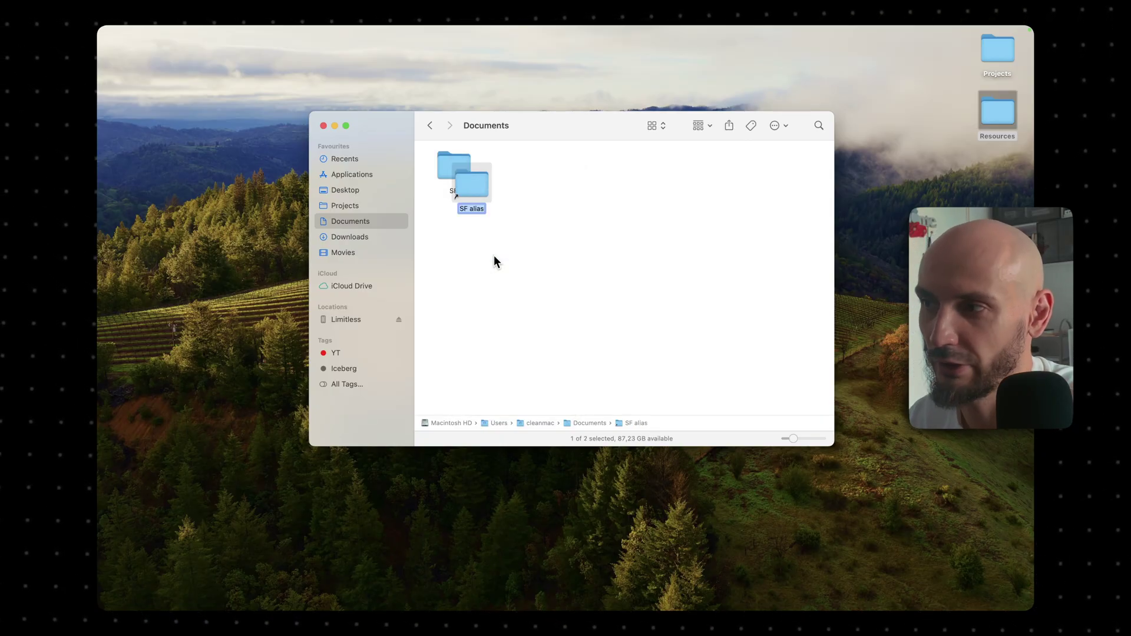
{"action": "left_click_drag", "start_coordinate": [468, 183], "coordinate": [541, 206]}
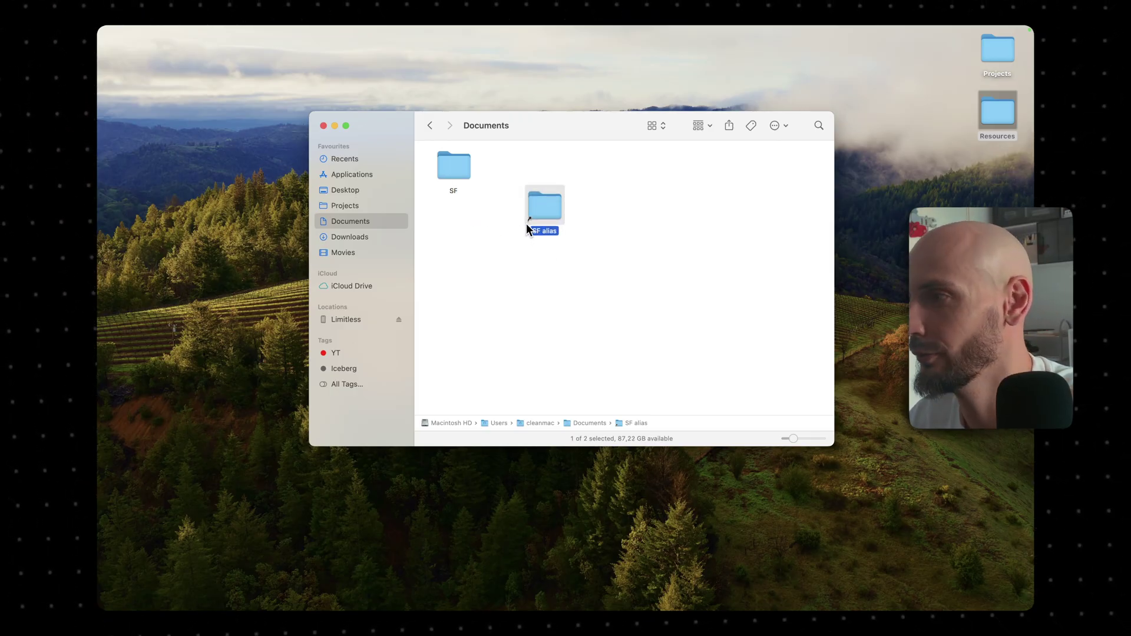
{"action": "left_click_drag", "start_coordinate": [541, 207], "coordinate": [997, 76]}
Rename the SF alias on the desktop as SF and open it
{"action": "right_click", "coordinate": [1001, 48]}
{"action": "left_click", "coordinate": [942, 115]}
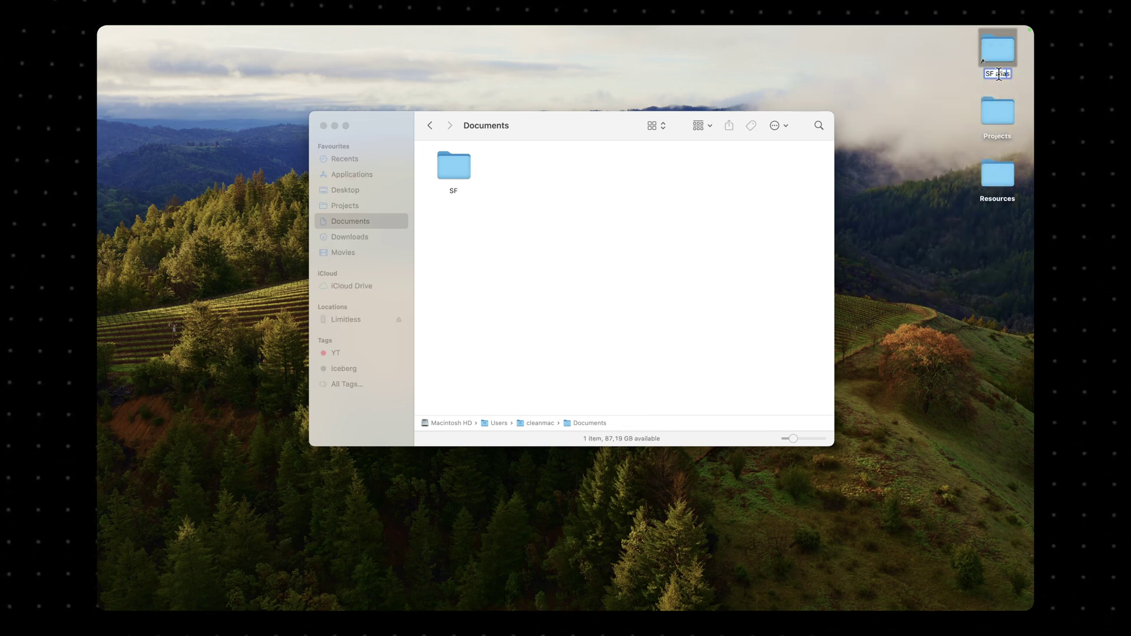
{"action": "key", "text": "Return"}
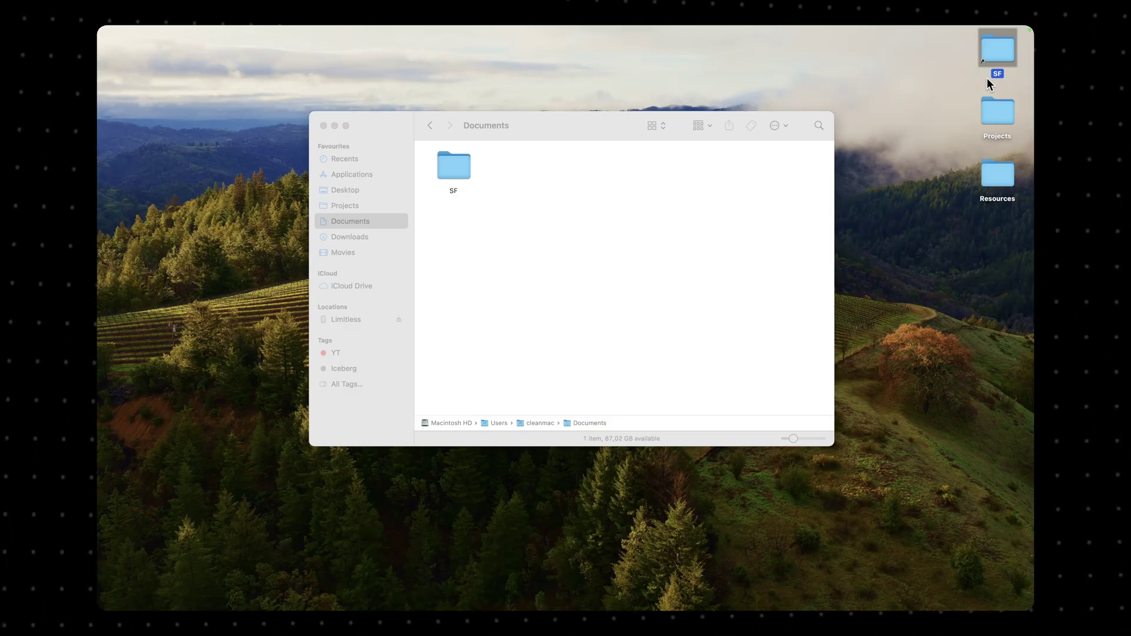
{"action": "mouse_move", "coordinate": [997, 58]}
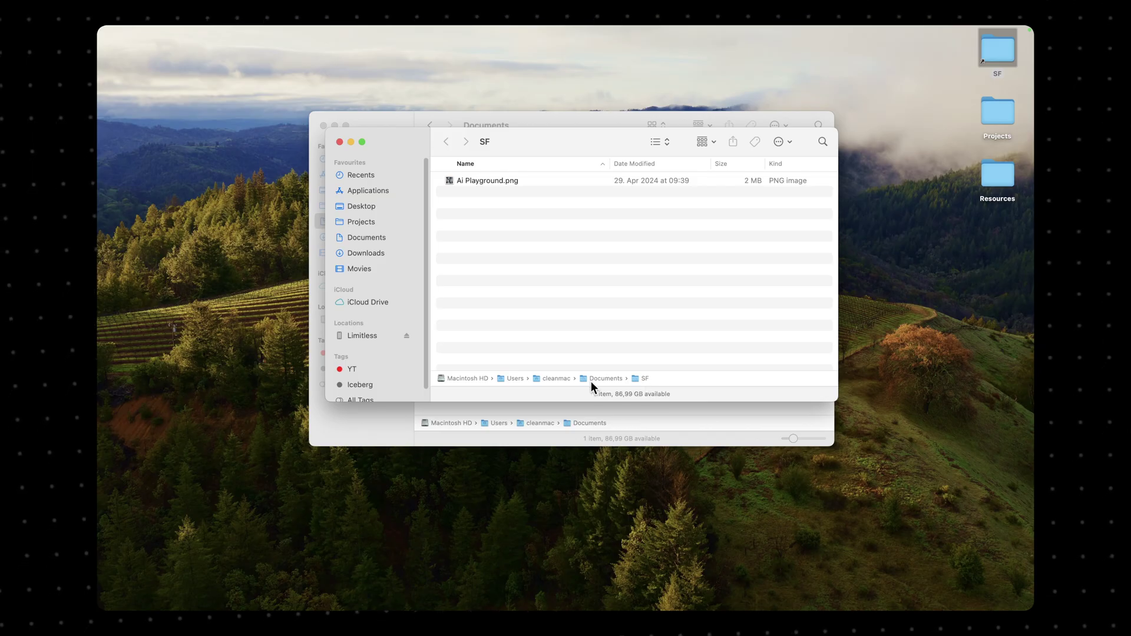
Close the SF window, delete the SF alias from the desktop and open the original SF folder in Documents
{"action": "left_click", "coordinate": [339, 141]}
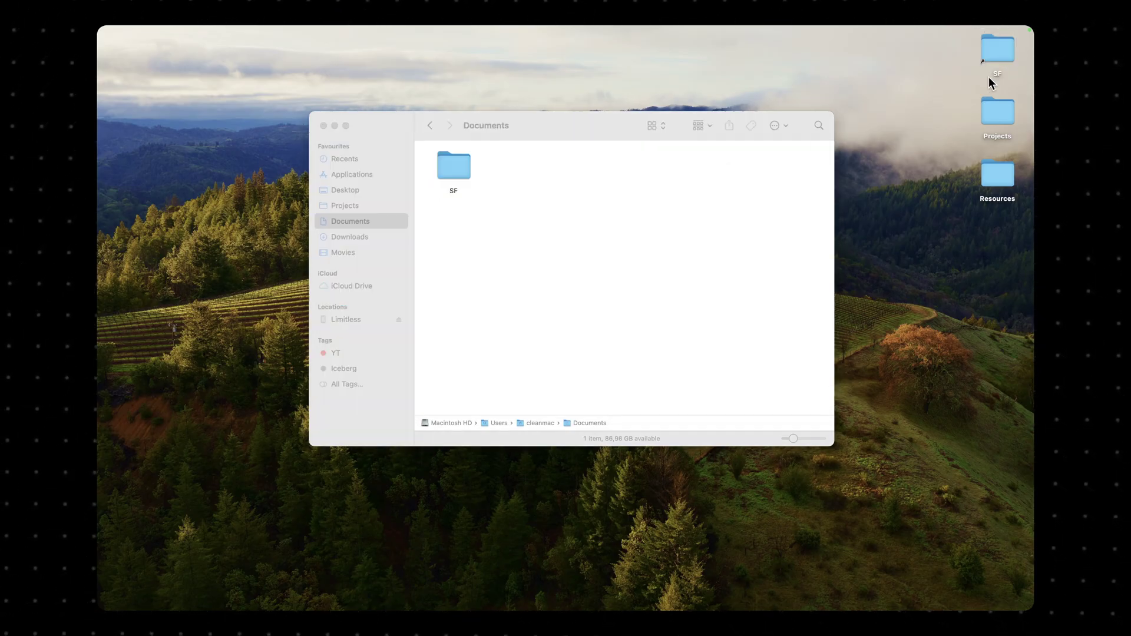
{"action": "left_click", "coordinate": [996, 52]}
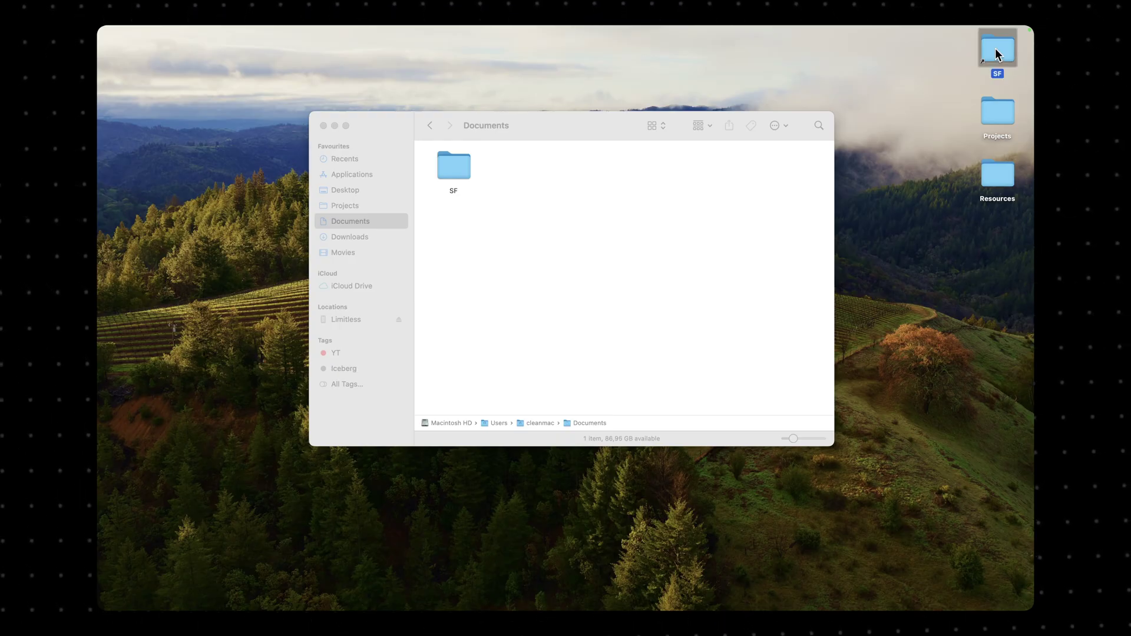
{"action": "key", "text": "super+BackSpace"}
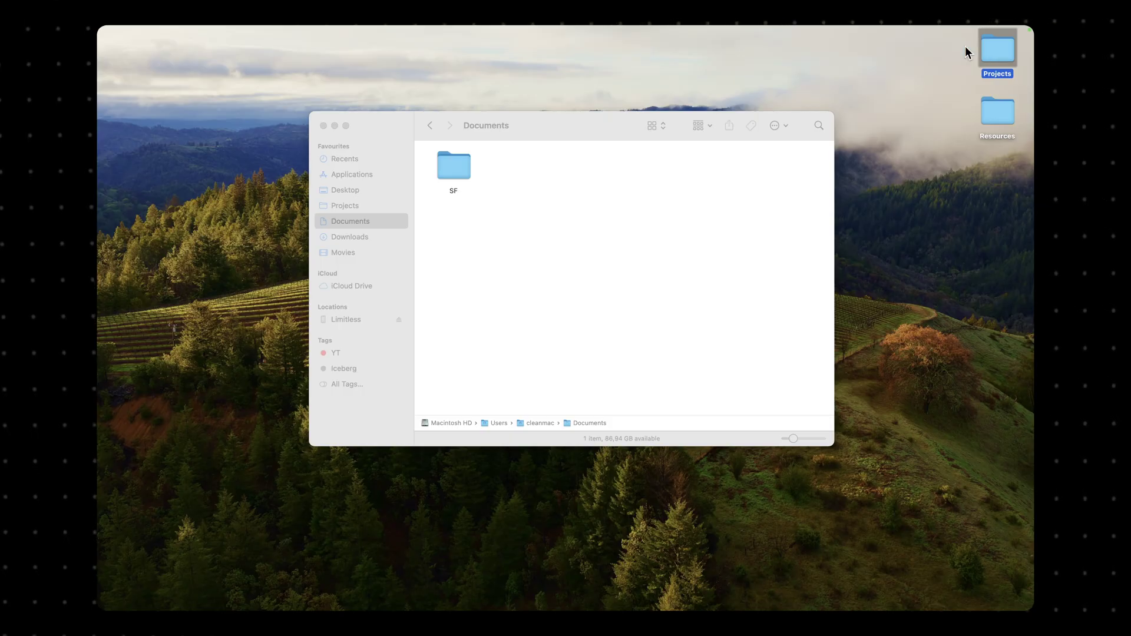
{"action": "double_click", "coordinate": [460, 168]}
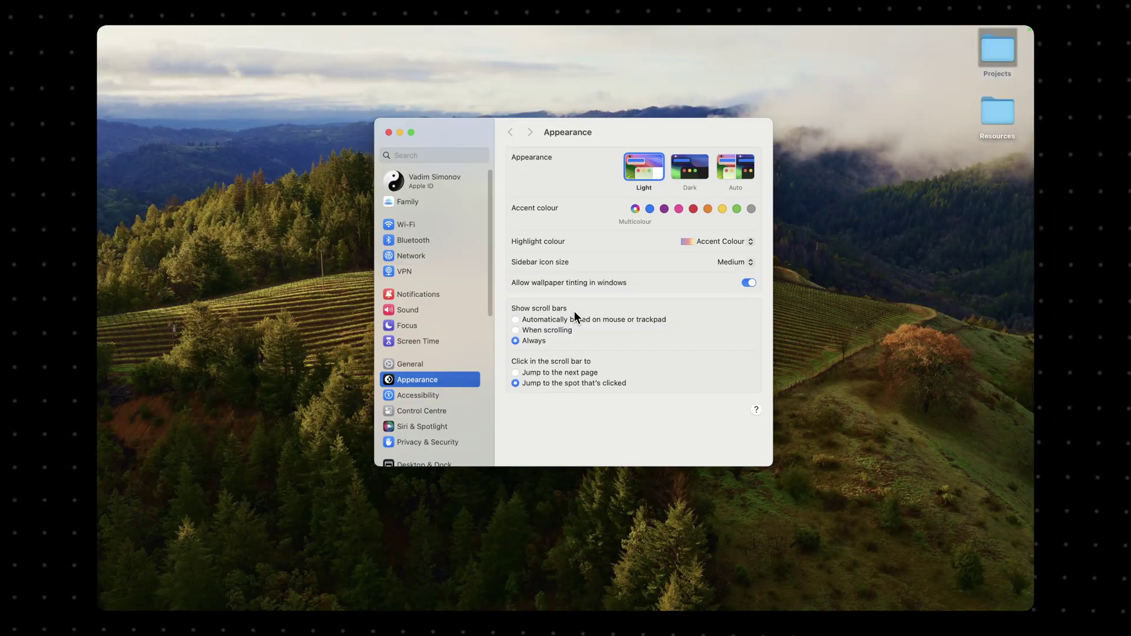
Switch to System Settings and set the desktop wallpaper to Monterey from the Dynamic Wallpapers
{"action": "scroll", "coordinate": [429, 352], "scroll_direction": "down", "scroll_amount": 4}
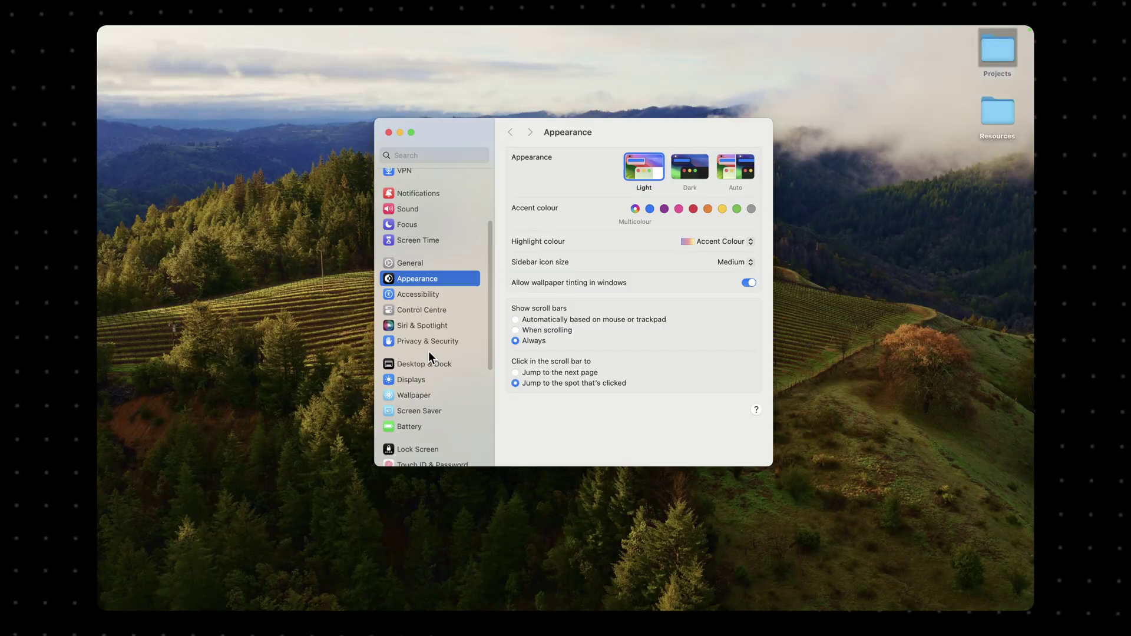
{"action": "left_click", "coordinate": [414, 395]}
{"action": "left_click", "coordinate": [659, 303]}
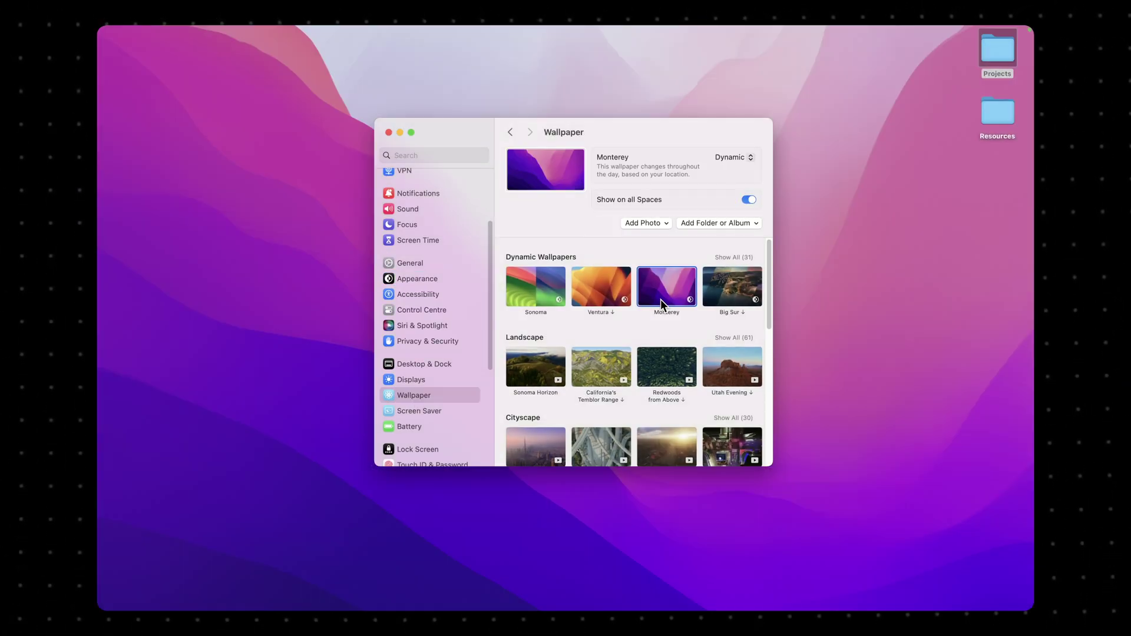